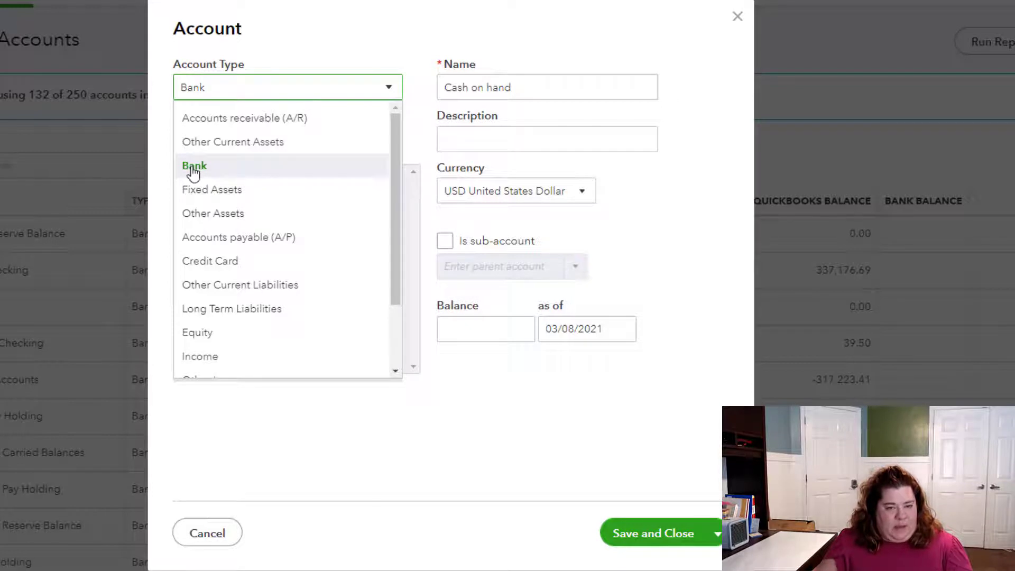
Set the new account's type to Income and its detail type to Sales of Product Income.
left_click(194, 166)
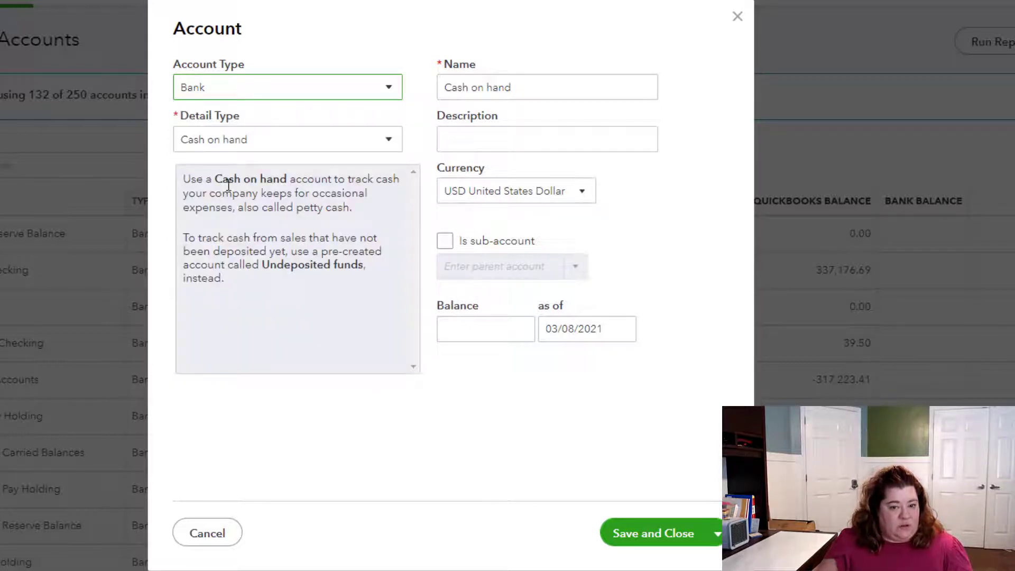
left_click(396, 88)
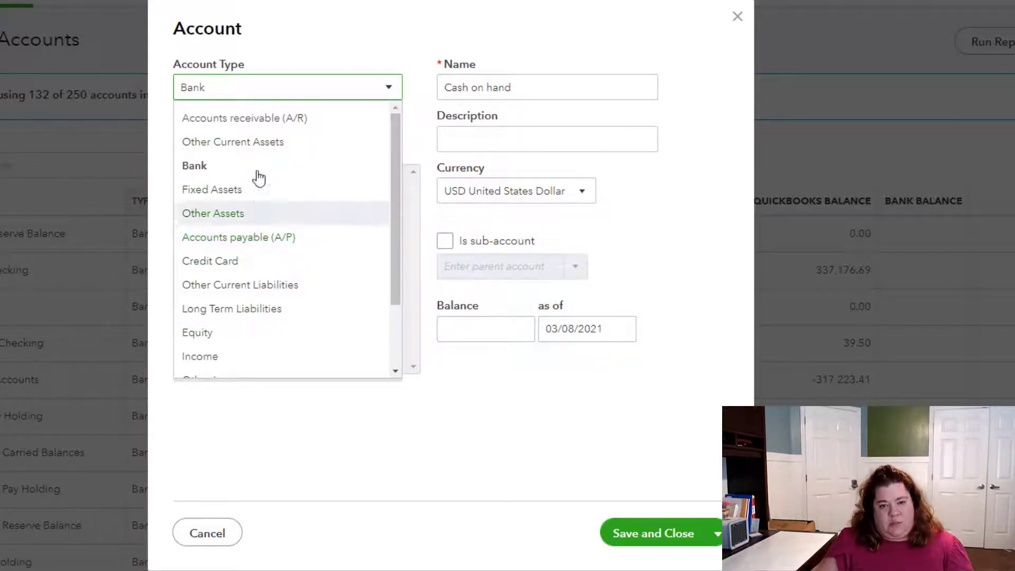
left_click_drag(398, 163, 417, 246)
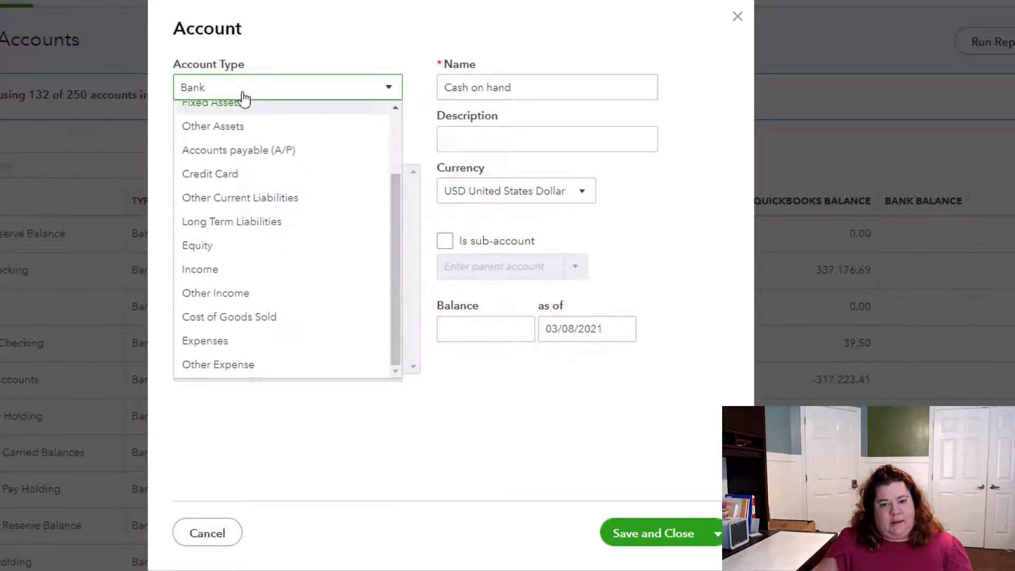
left_click(199, 270)
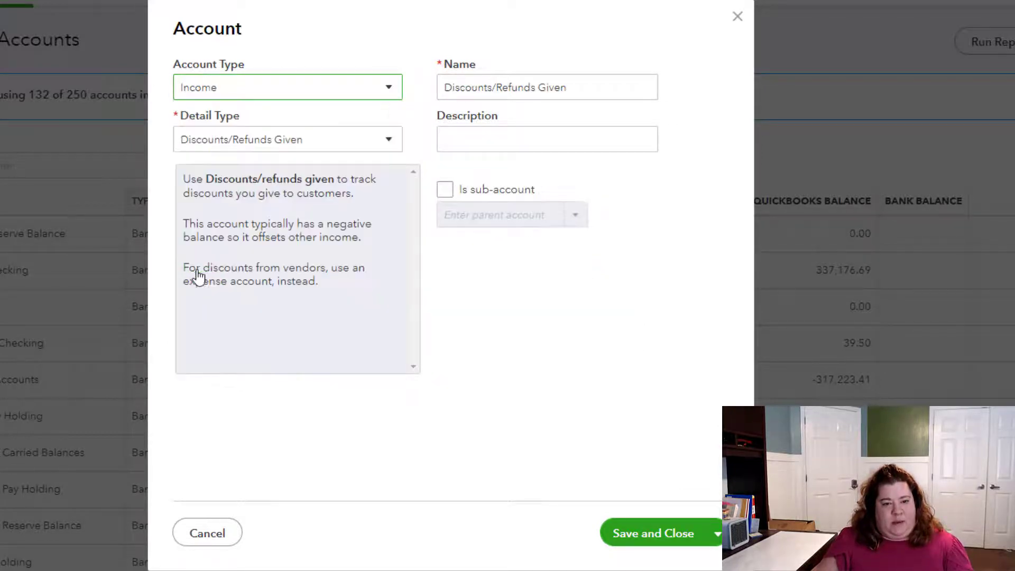
left_click(390, 140)
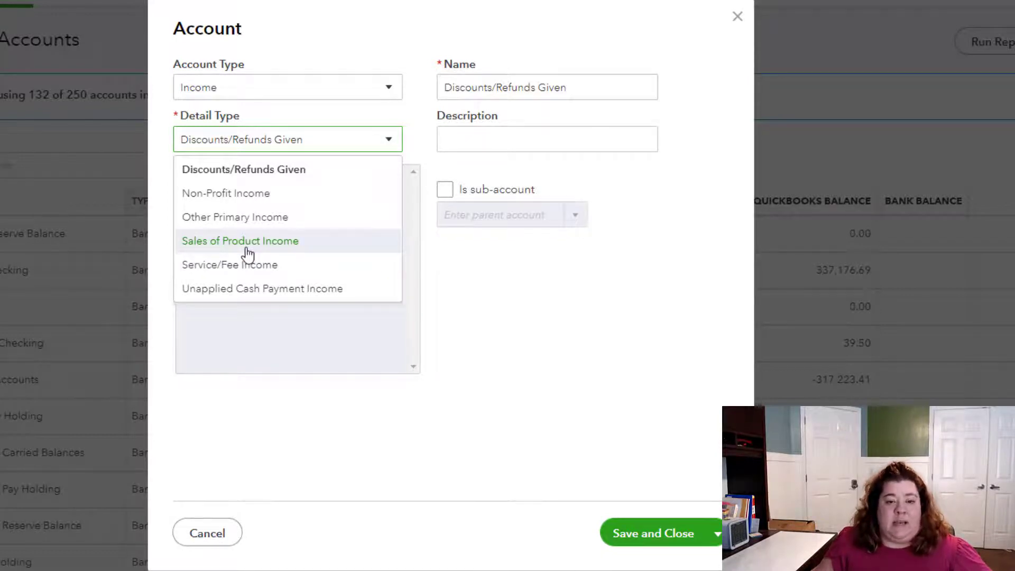
left_click(220, 242)
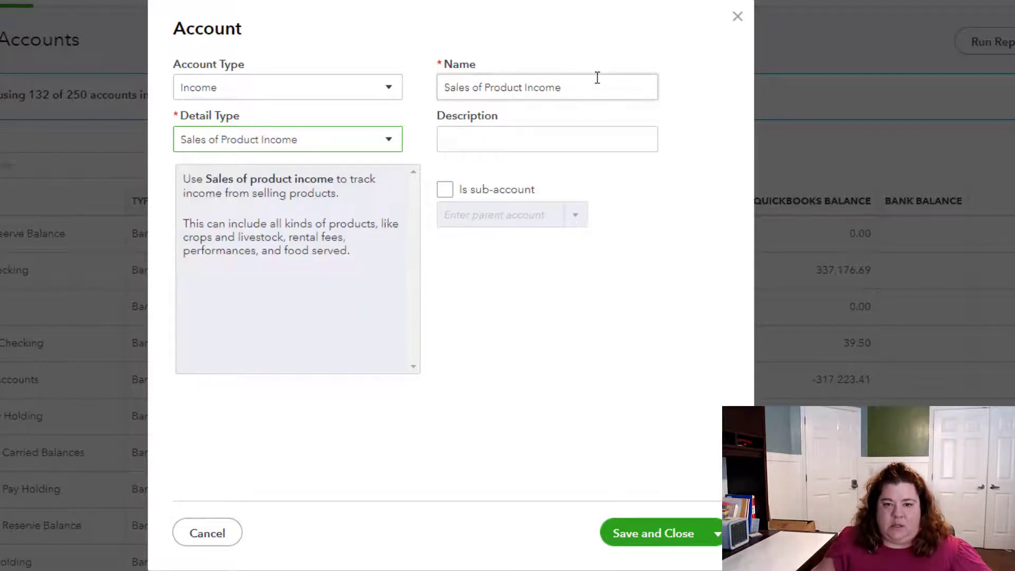
Name the new income account eBay Sales, then save and close it.
left_click_drag(597, 78, 430, 69)
type("eB")
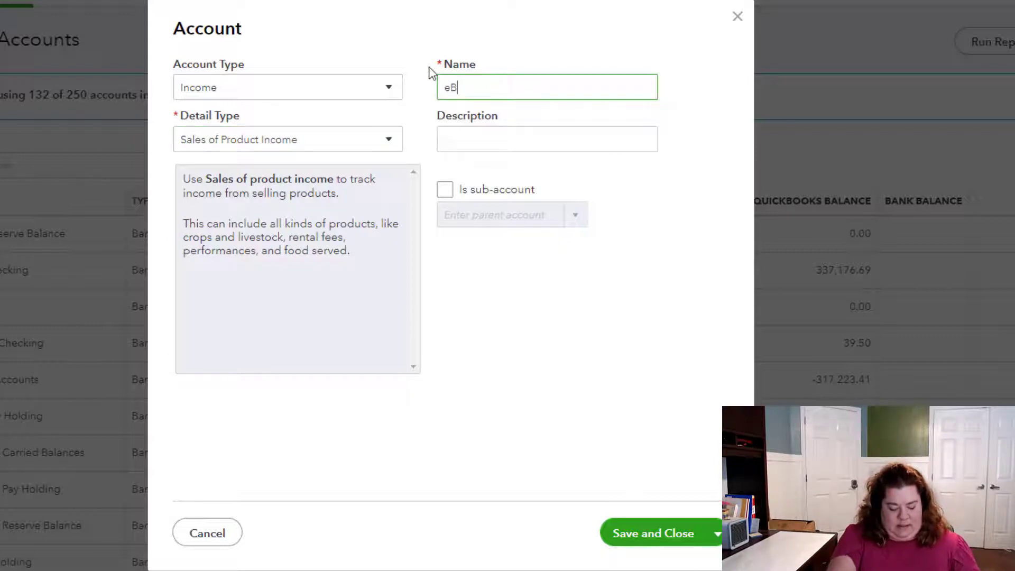
type("ay Sales")
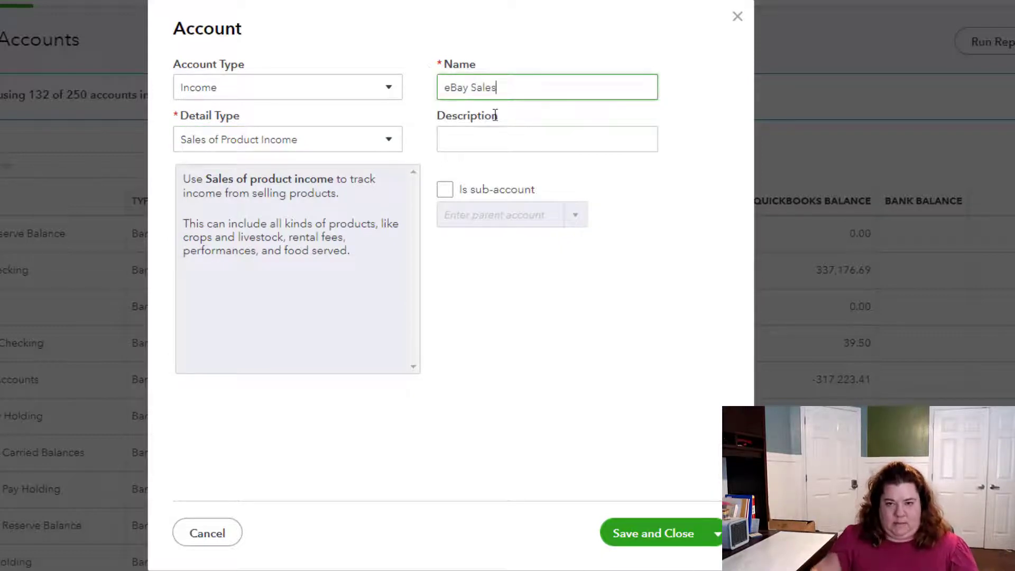
left_click(668, 535)
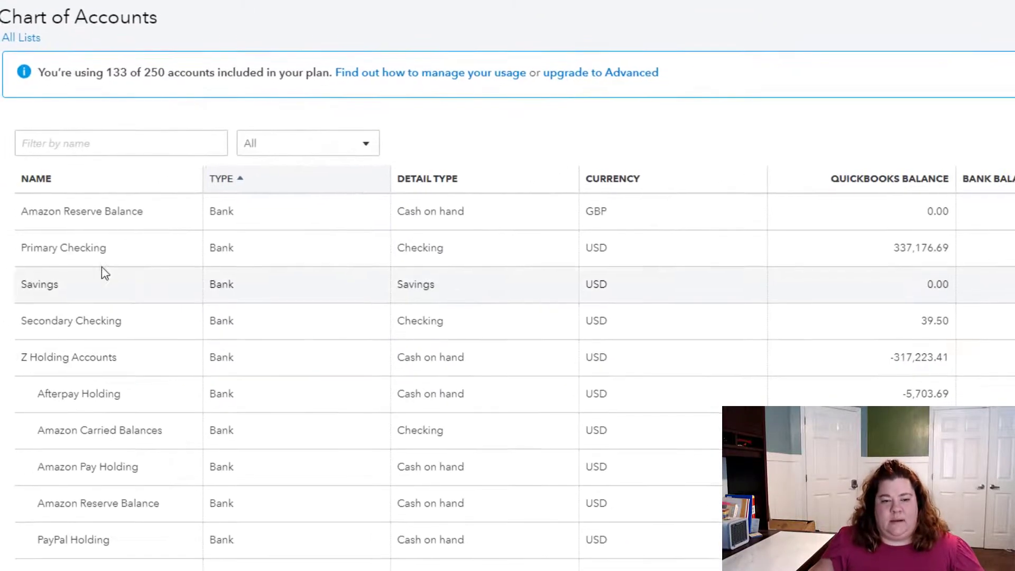
Examine the income accounts in the chart of accounts to locate the new eBay Sales account.
scroll(402, 288, "down", 15)
scroll(332, 342, "down", 15)
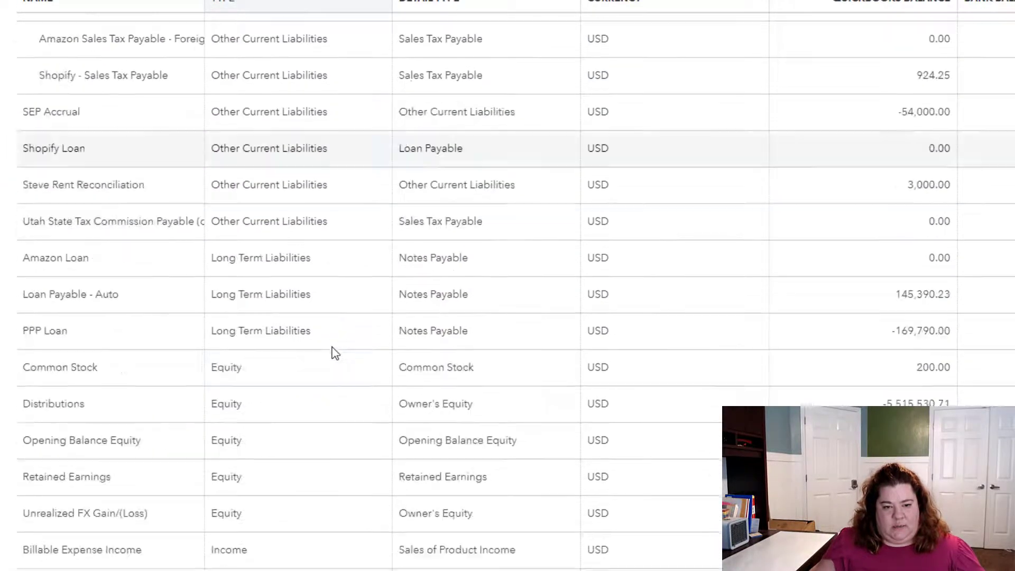
scroll(287, 434, "down", 4)
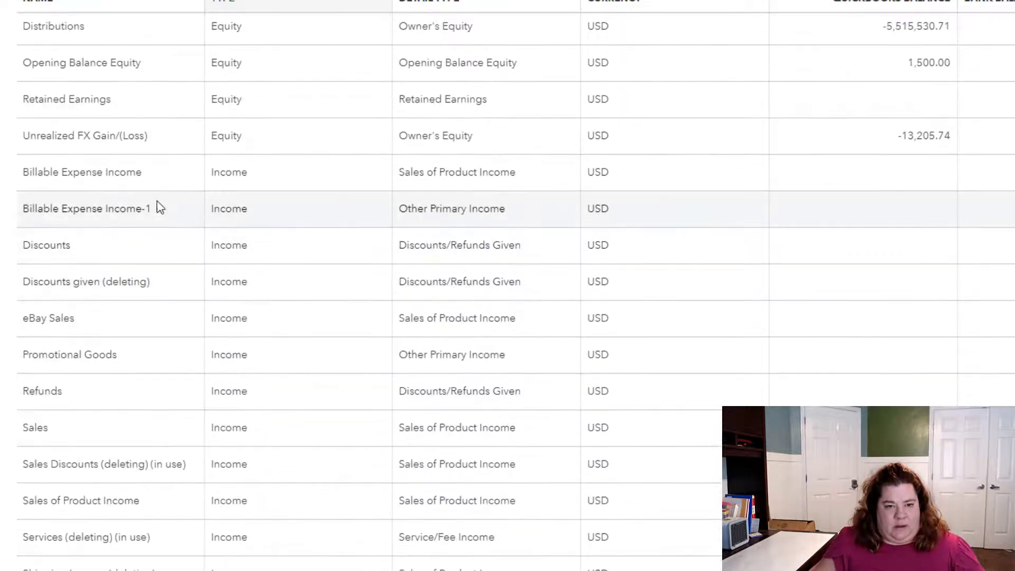
scroll(153, 329, "down", 6)
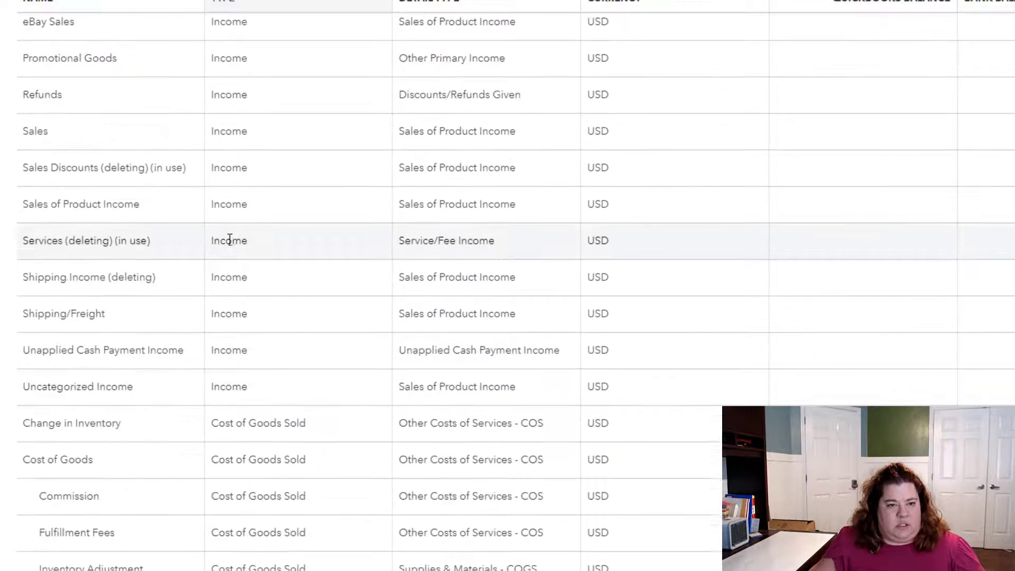
scroll(231, 238, "up", 3)
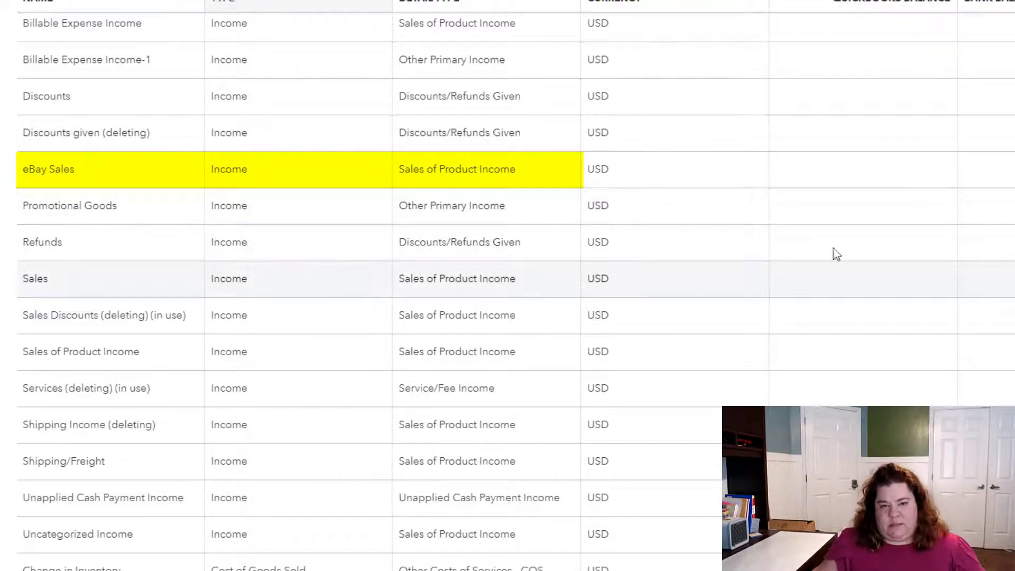
scroll(836, 254, "up", 20)
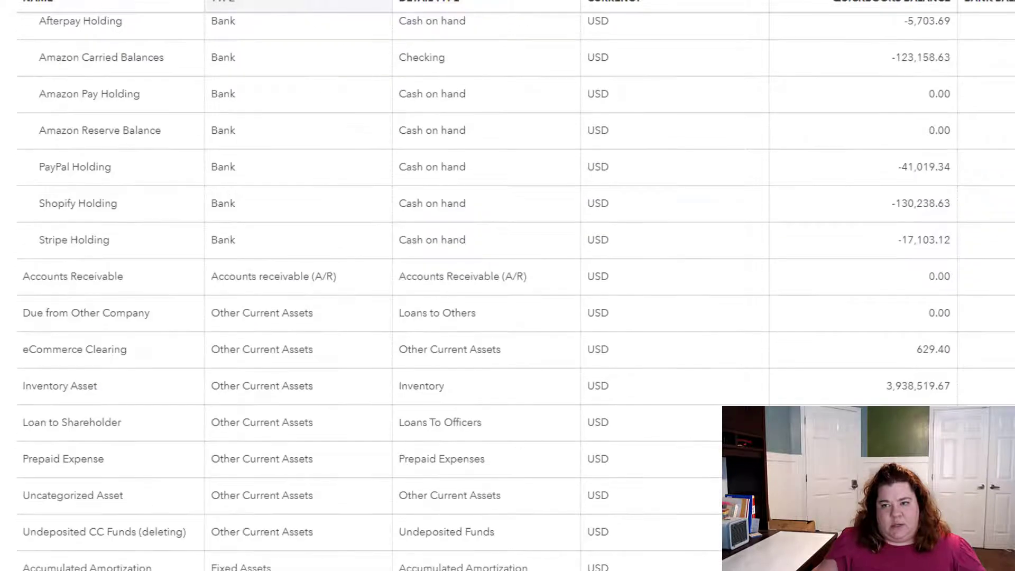
scroll(836, 255, "up", 7)
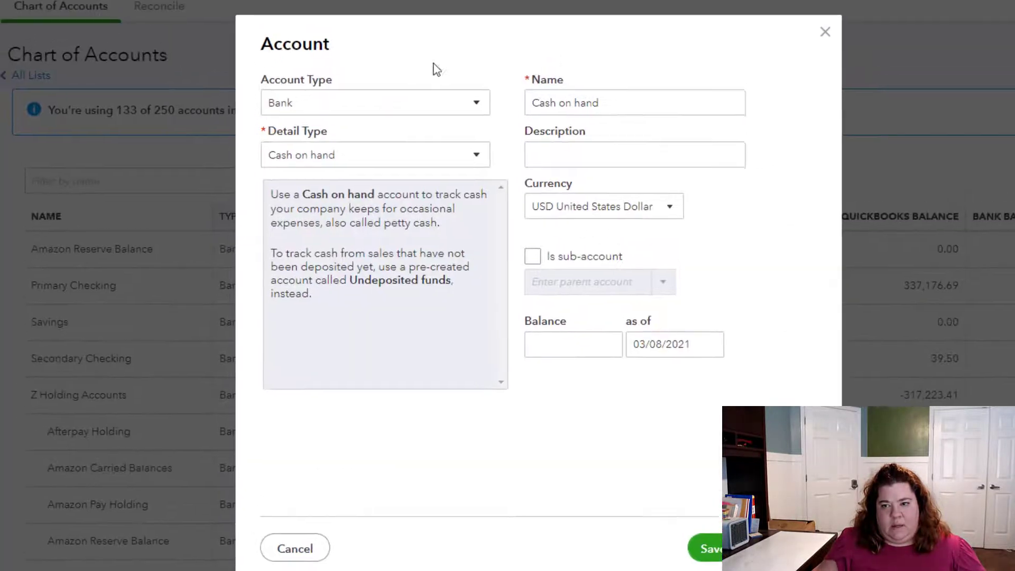
Set the account type of another new account to Expenses.
left_click(479, 113)
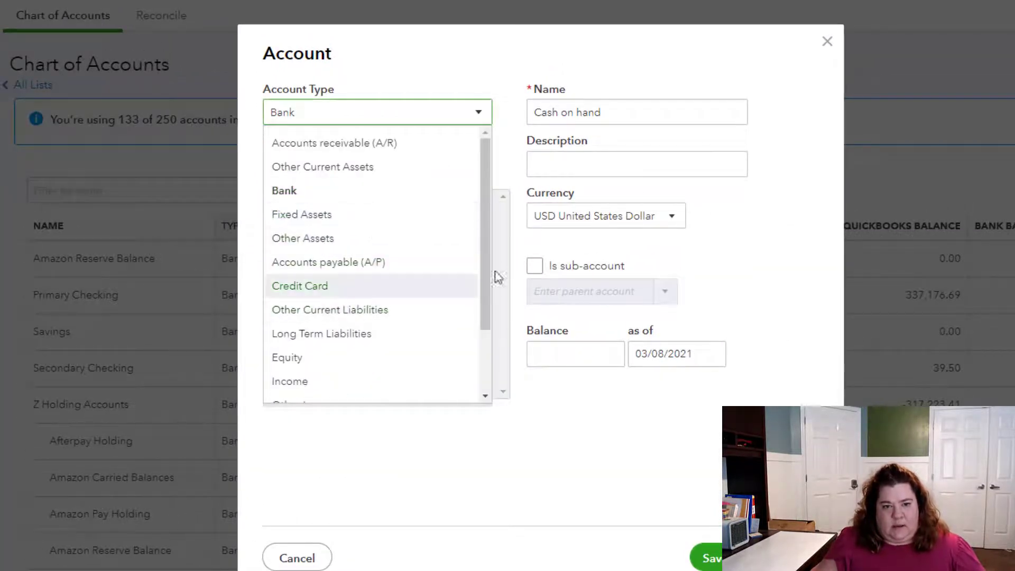
left_click_drag(486, 278, 503, 320)
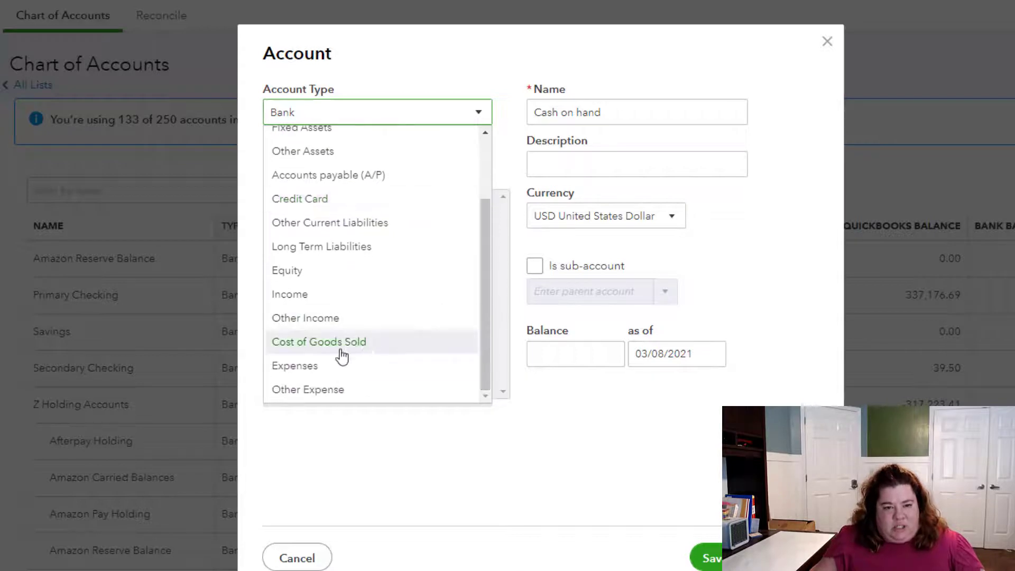
left_click(324, 366)
Review the available expense detail types and choose Shipping, Freight & Delivery for the new account.
left_click(485, 165)
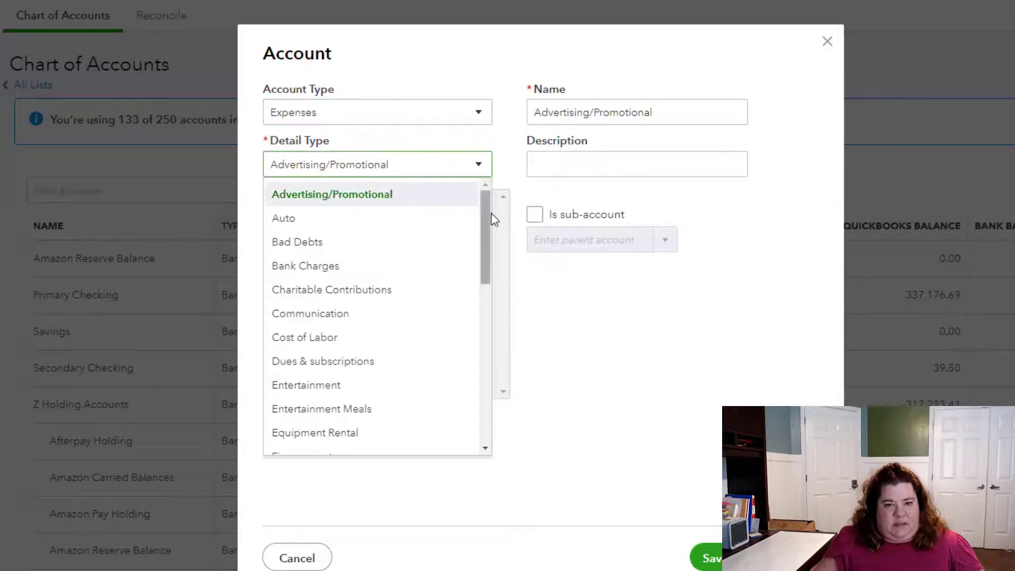
left_click_drag(486, 230, 474, 410)
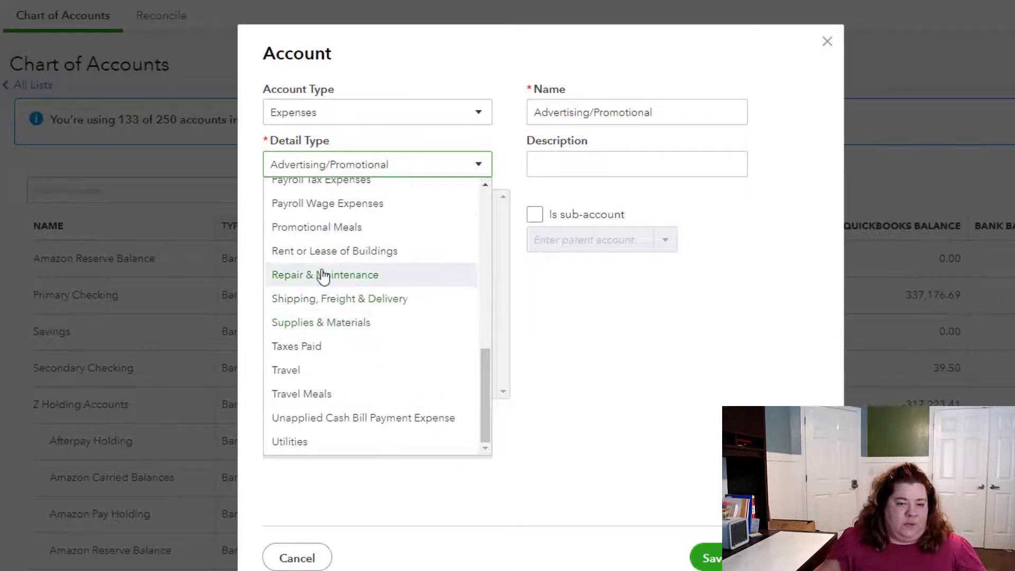
scroll(357, 323, "up", 10)
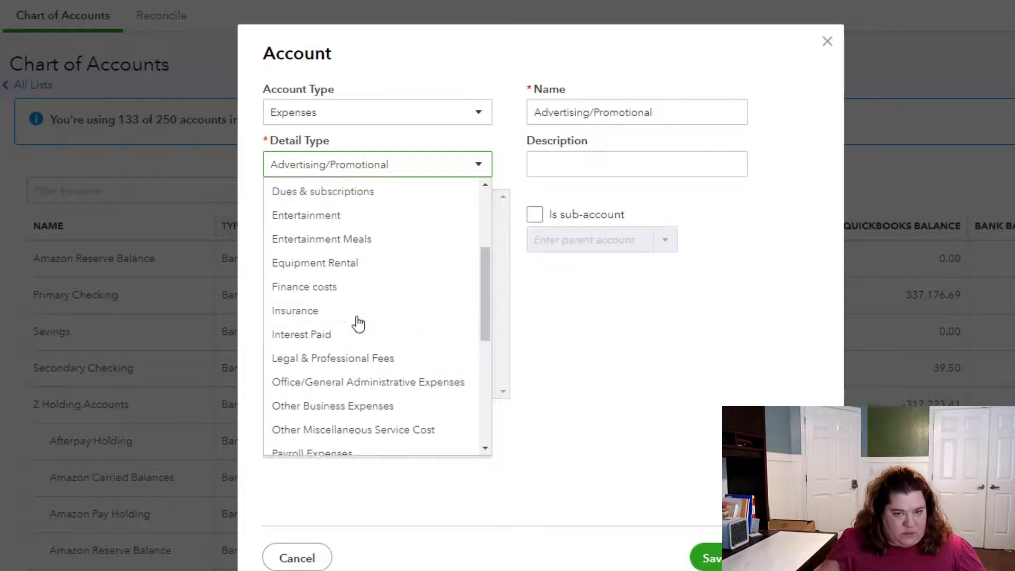
scroll(342, 270, "down", 5)
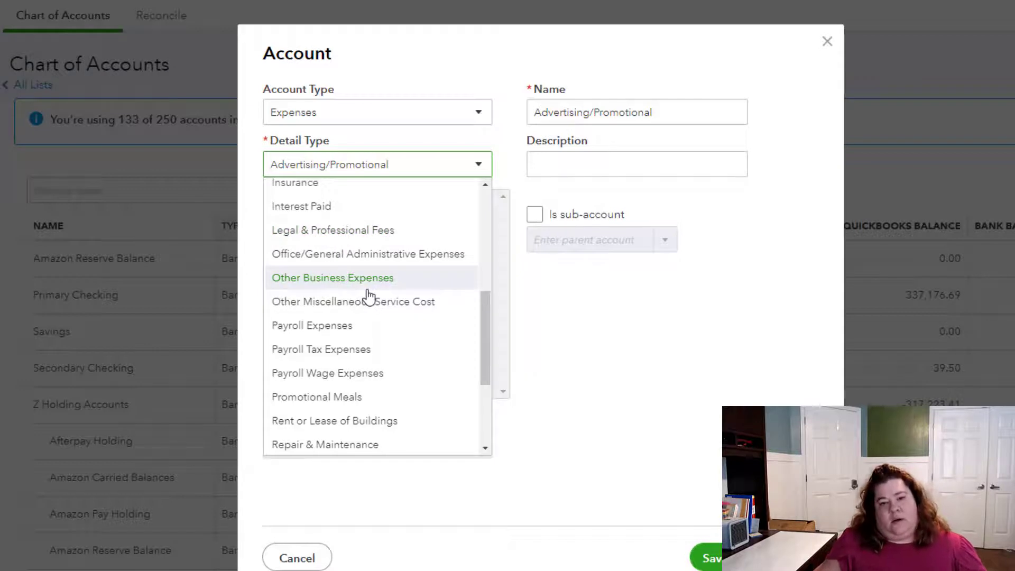
scroll(327, 334, "down", 3)
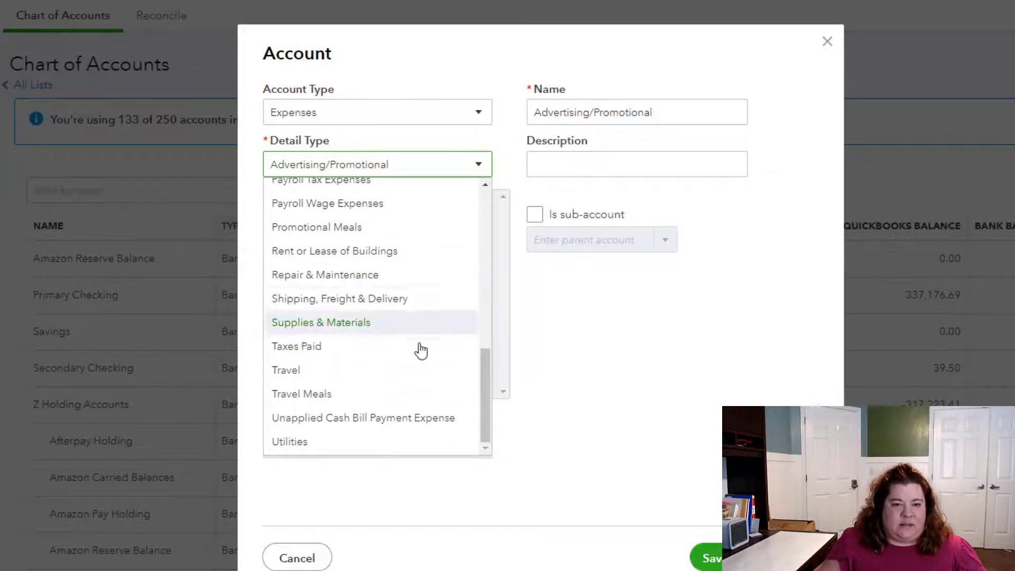
left_click(370, 299)
Set the new expense account's detail type to Other Business Expenses.
left_click(484, 165)
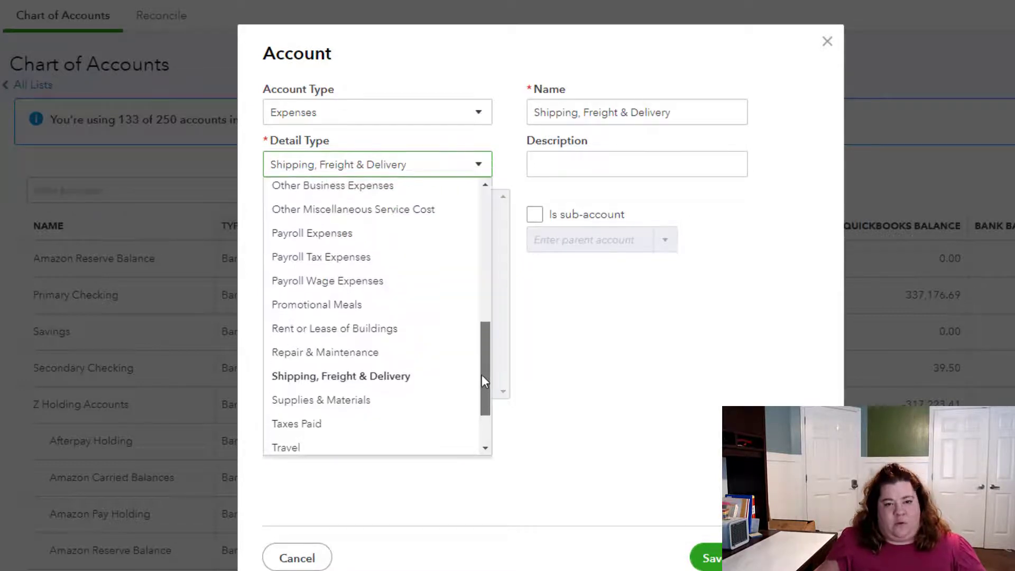
left_click_drag(481, 374, 484, 342)
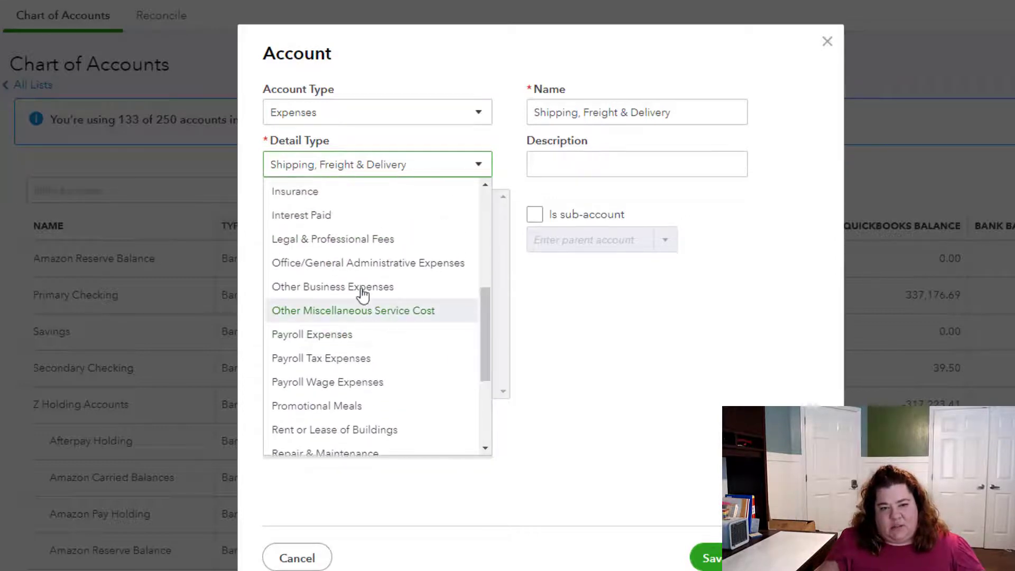
left_click(365, 289)
Name the new expense account Channel Commission and save it.
left_click_drag(682, 104, 504, 124)
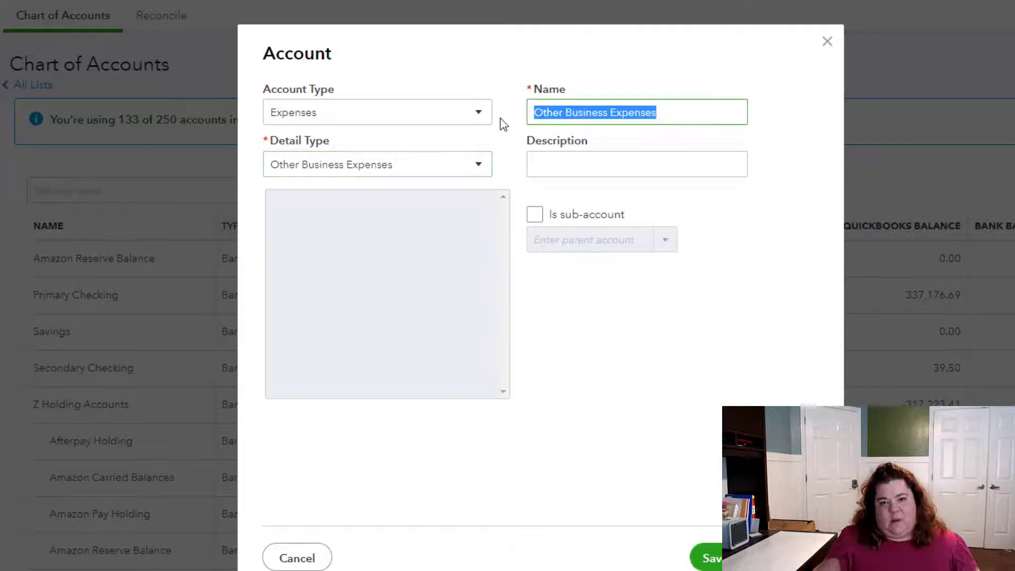
type("C")
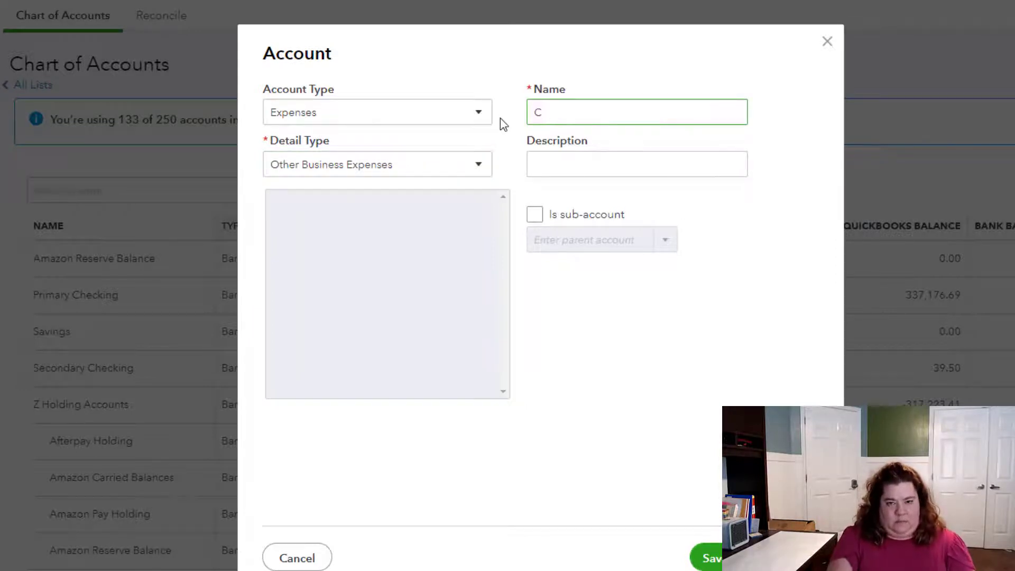
type("hannel Commission")
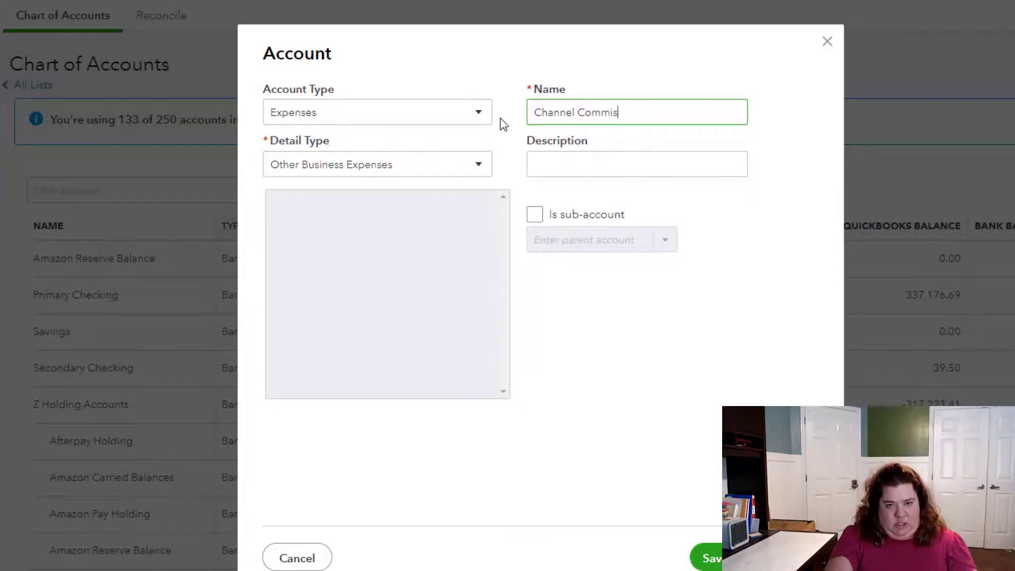
left_click(706, 558)
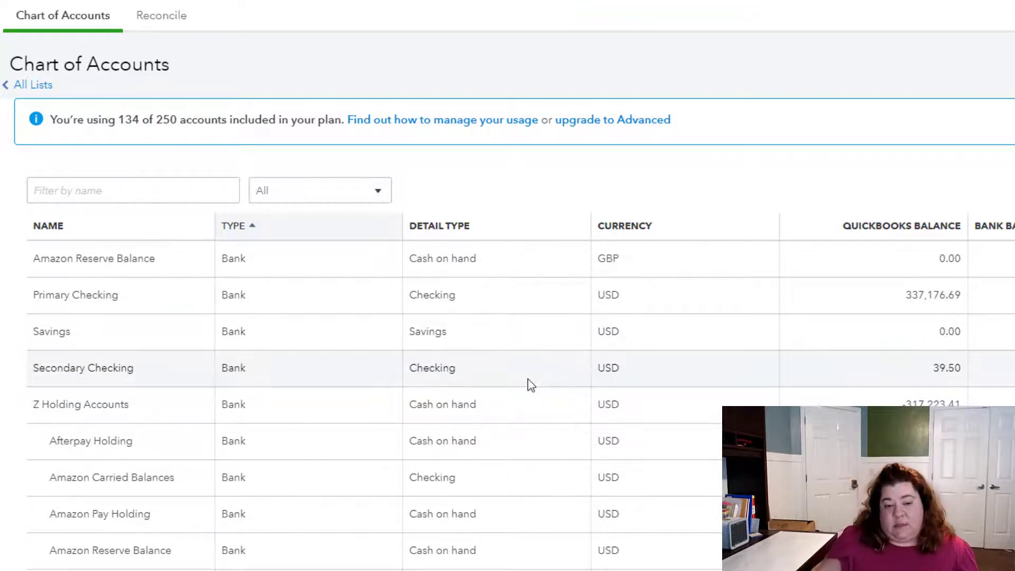
Look over the liability accounts in the chart of accounts and go to the Banking page.
scroll(469, 430, "down", 5)
scroll(469, 431, "down", 15)
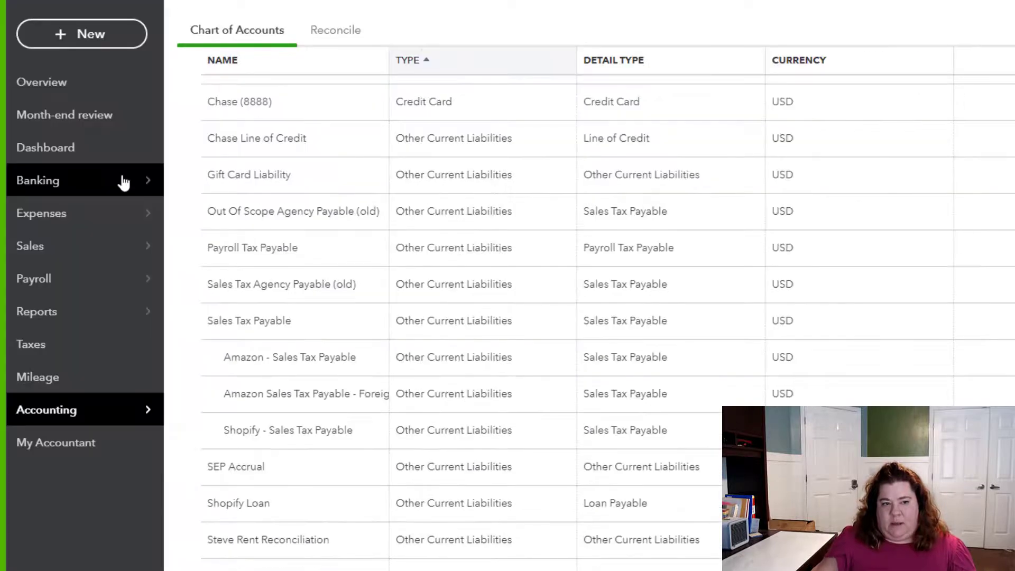
left_click(123, 182)
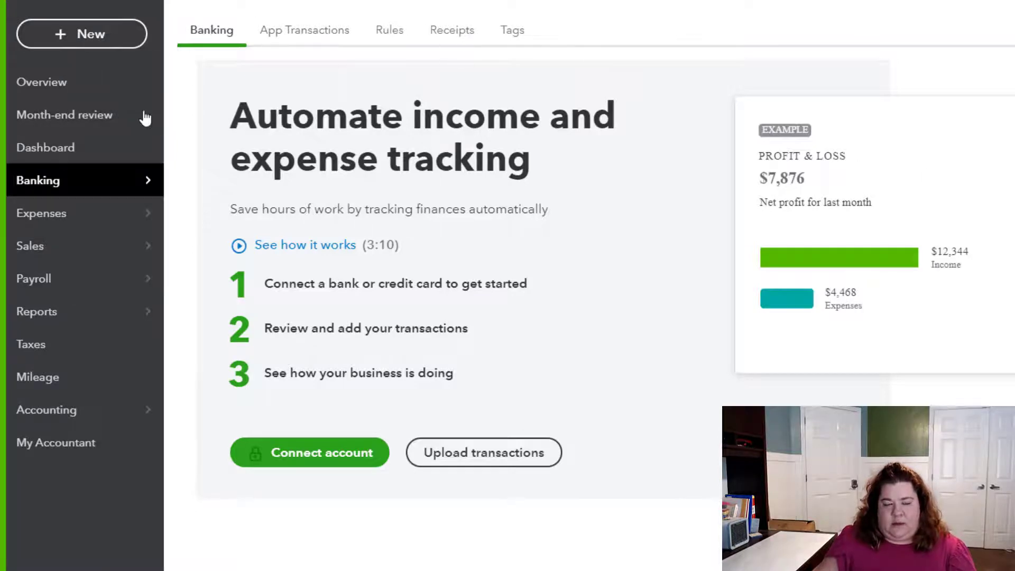
Start a new expense transaction and look through the expense accounts available as categories for its first line.
left_click(102, 37)
left_click(261, 140)
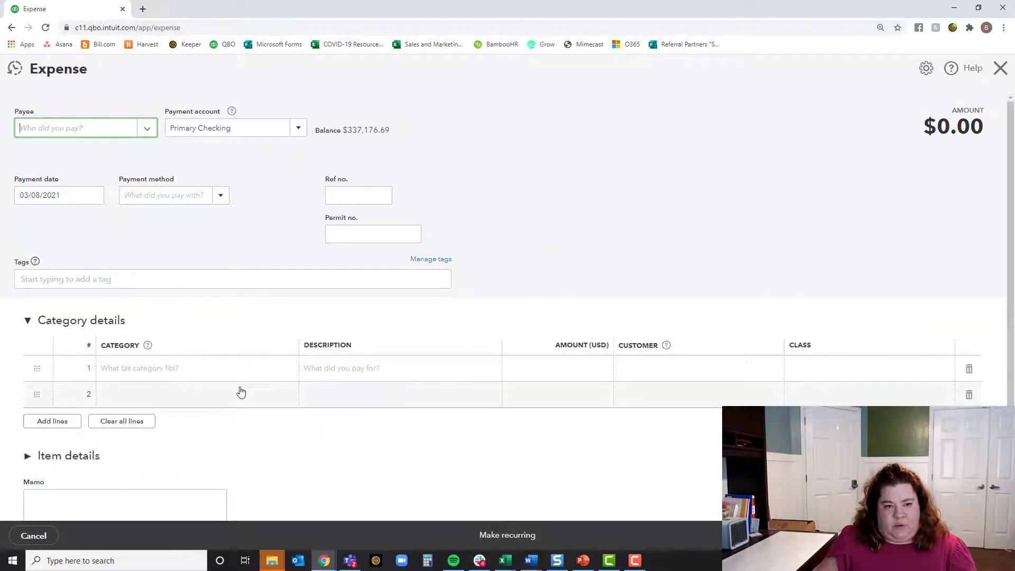
left_click(275, 371)
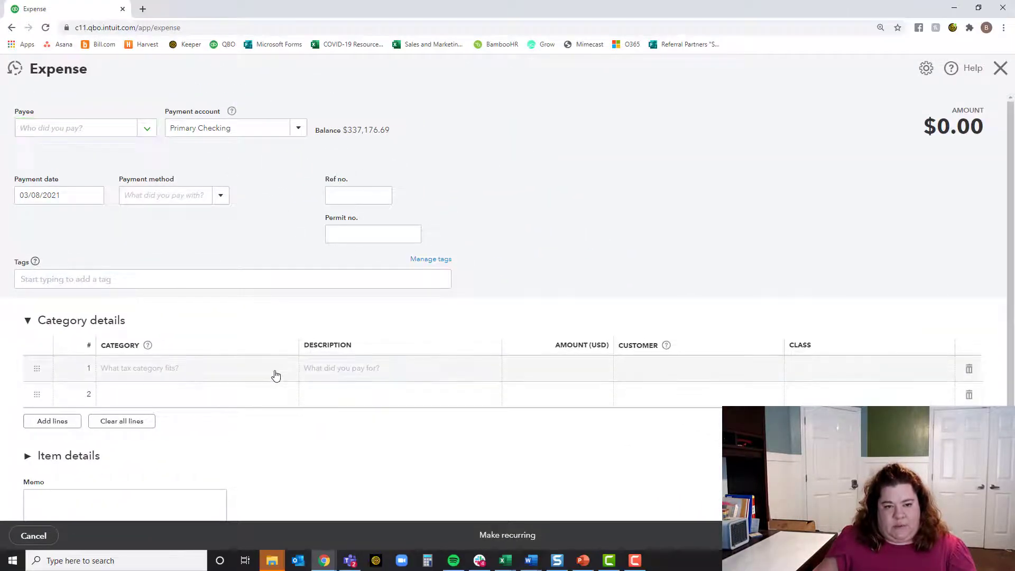
left_click(292, 370)
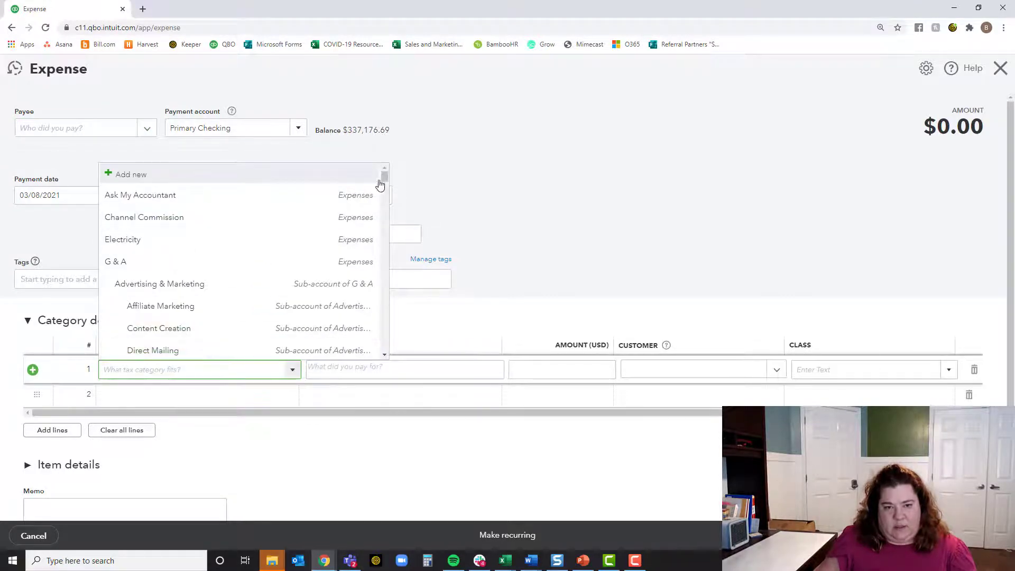
mouse_move(383, 177)
left_mouse_down()
mouse_move(384, 352)
mouse_move(386, 176)
mouse_move(387, 235)
mouse_move(385, 227)
left_mouse_up()
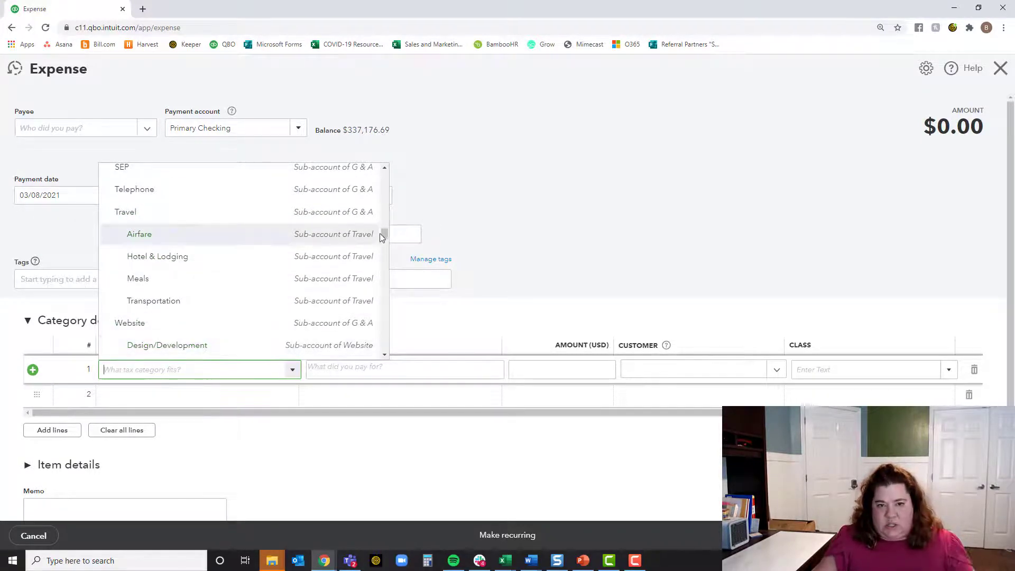
scroll(382, 233, "down", 1)
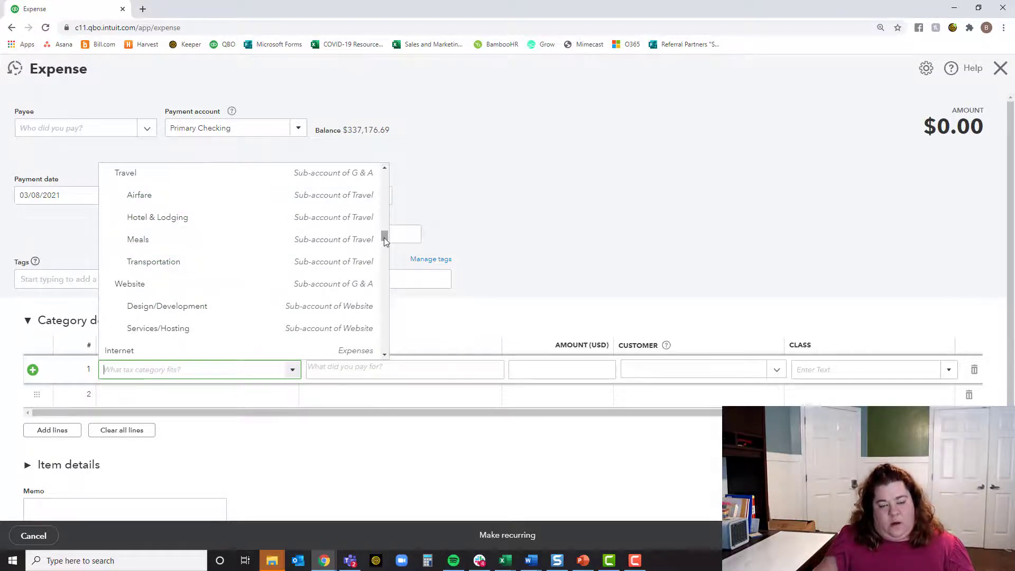
scroll(384, 237, "down", 3)
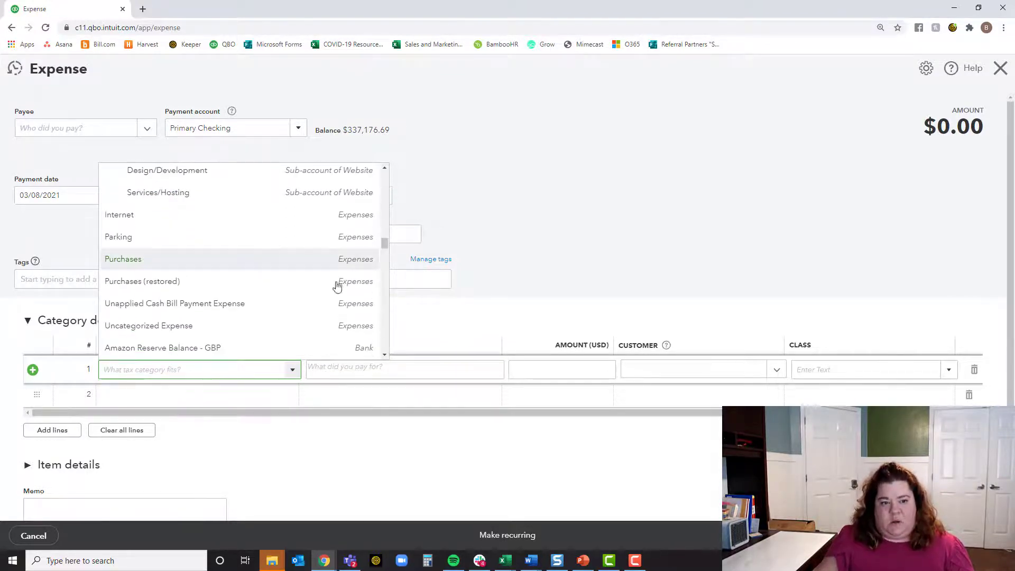
scroll(384, 244, "up", 4)
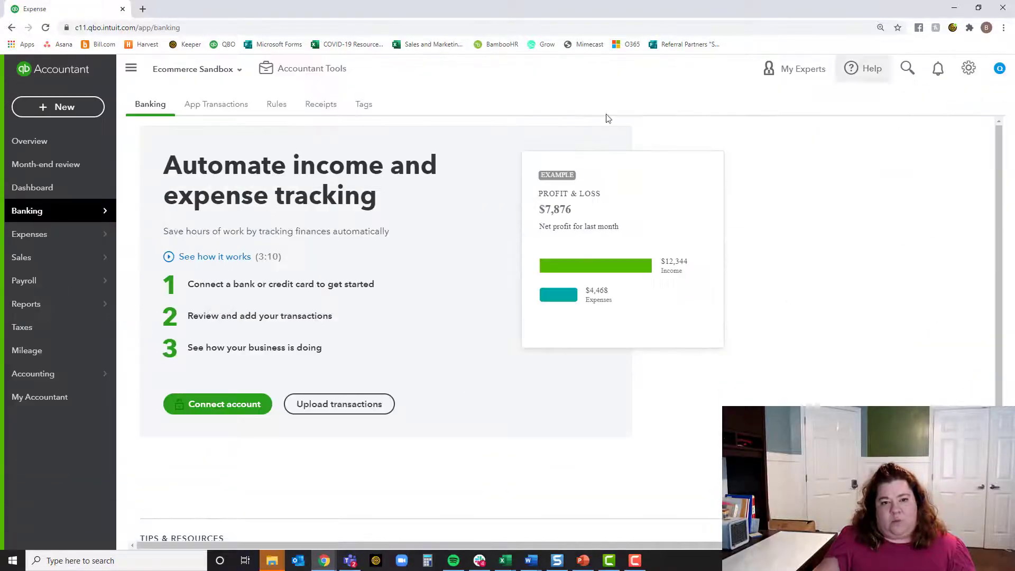
Return to the chart of accounts and run the account report for the Travel expense account.
mouse_move(101, 373)
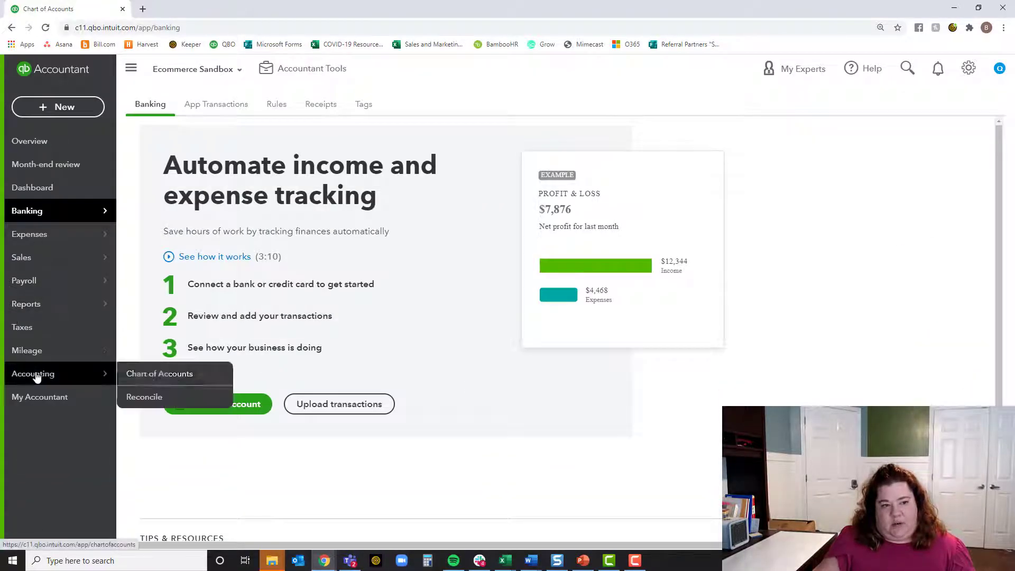
left_click(150, 374)
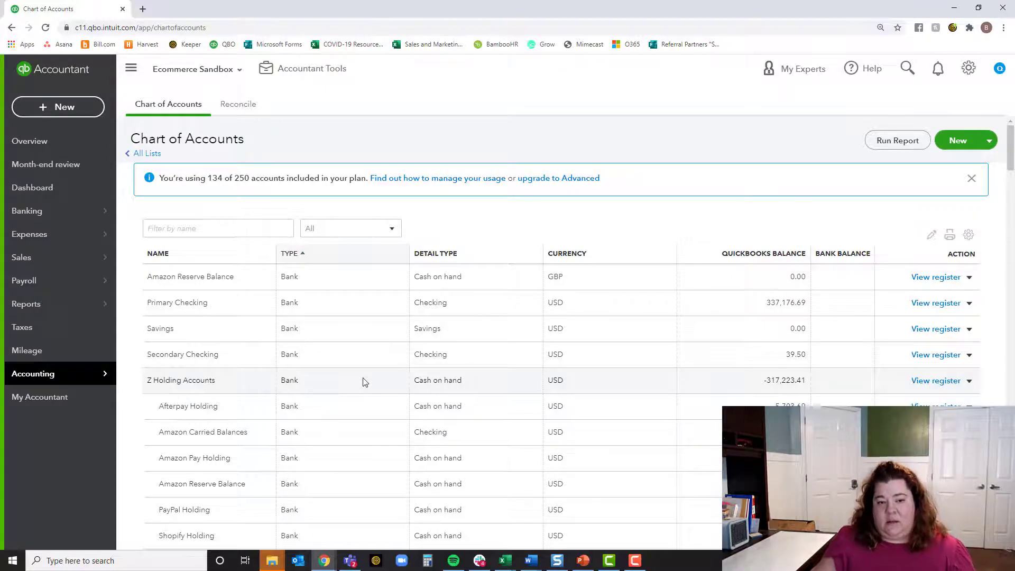
scroll(290, 423, "down", 13)
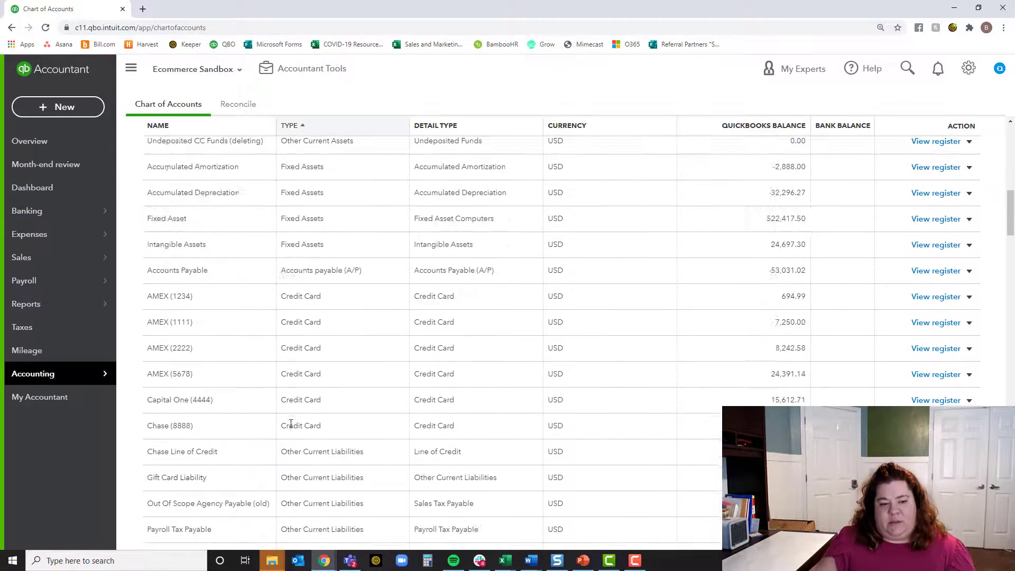
scroll(290, 424, "down", 11)
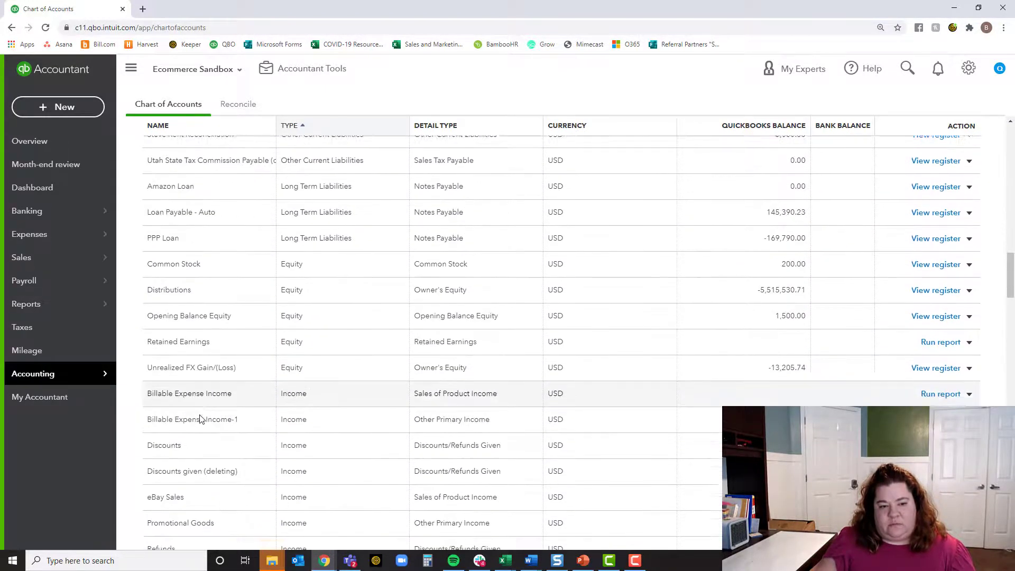
scroll(200, 420, "down", 14)
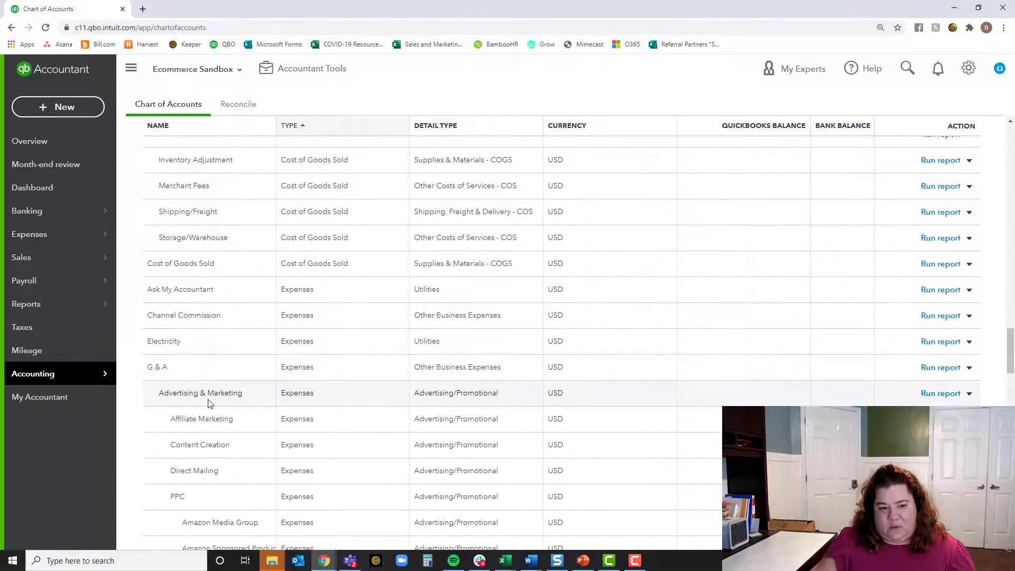
scroll(228, 407, "down", 7)
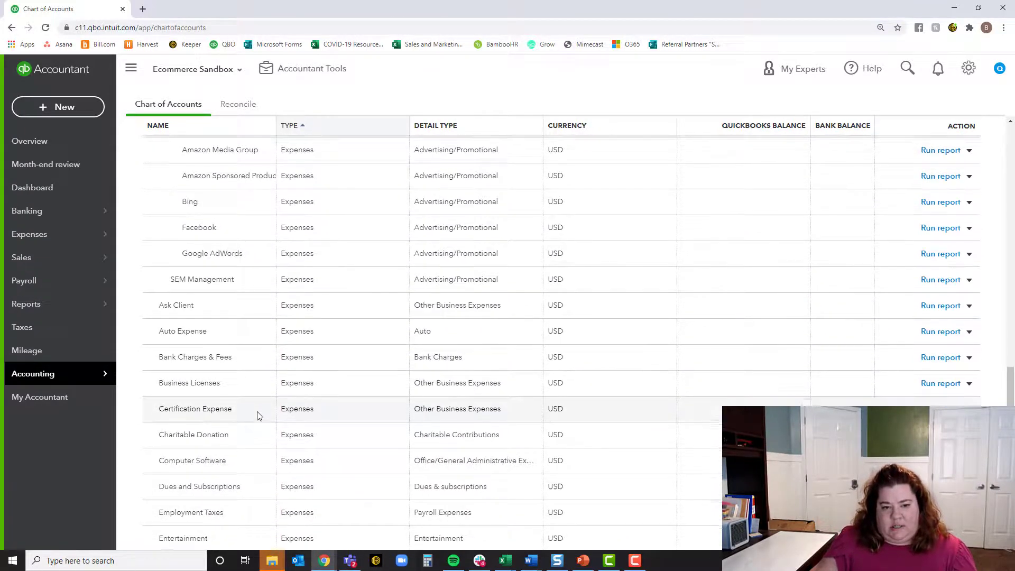
scroll(259, 417, "down", 12)
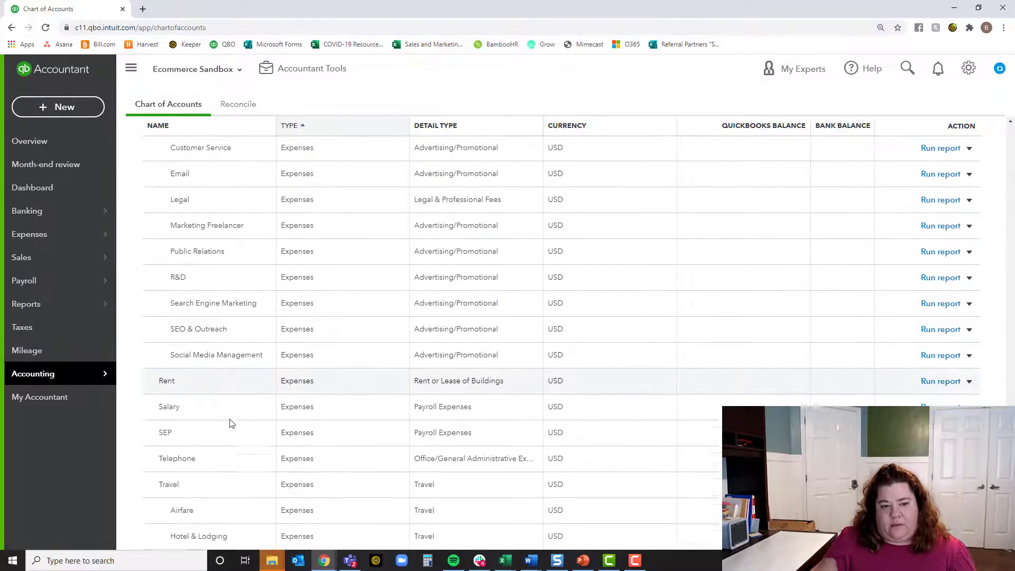
scroll(230, 423, "down", 3)
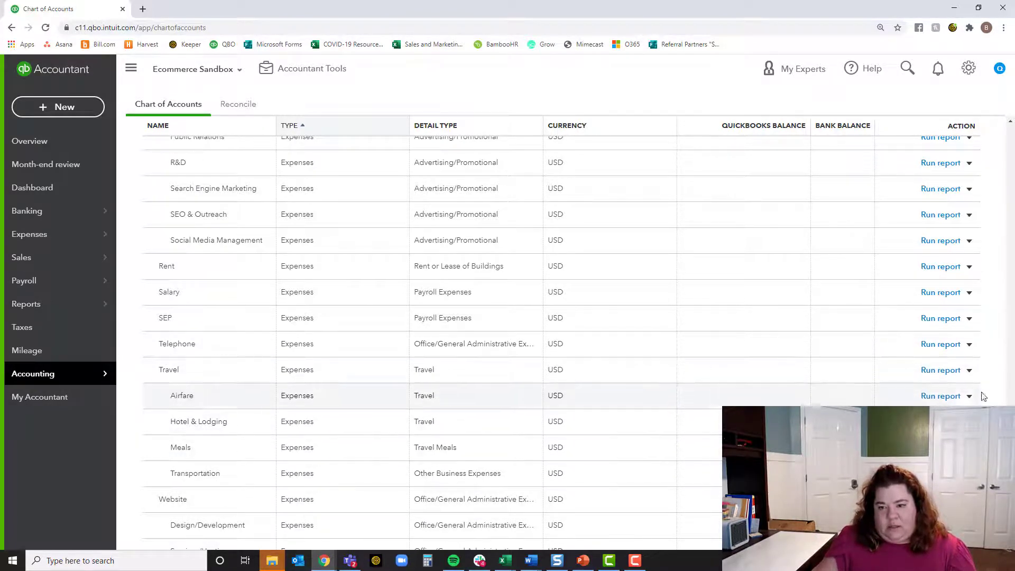
left_click(944, 371)
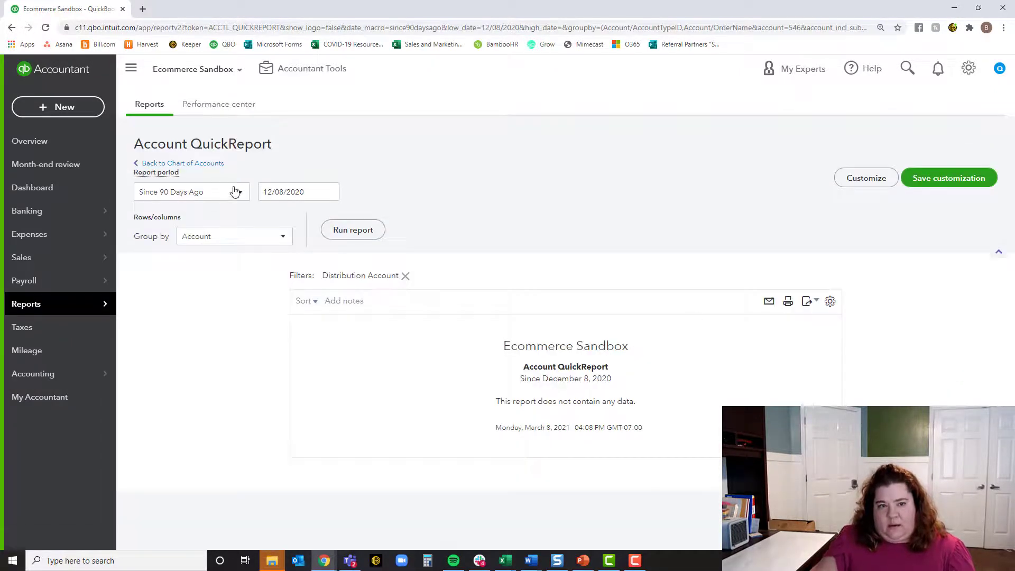
Set the Travel account report's period to All Dates and rerun it.
left_click(235, 192)
left_click_drag(242, 327, 242, 207)
left_click(169, 216)
left_click(334, 232)
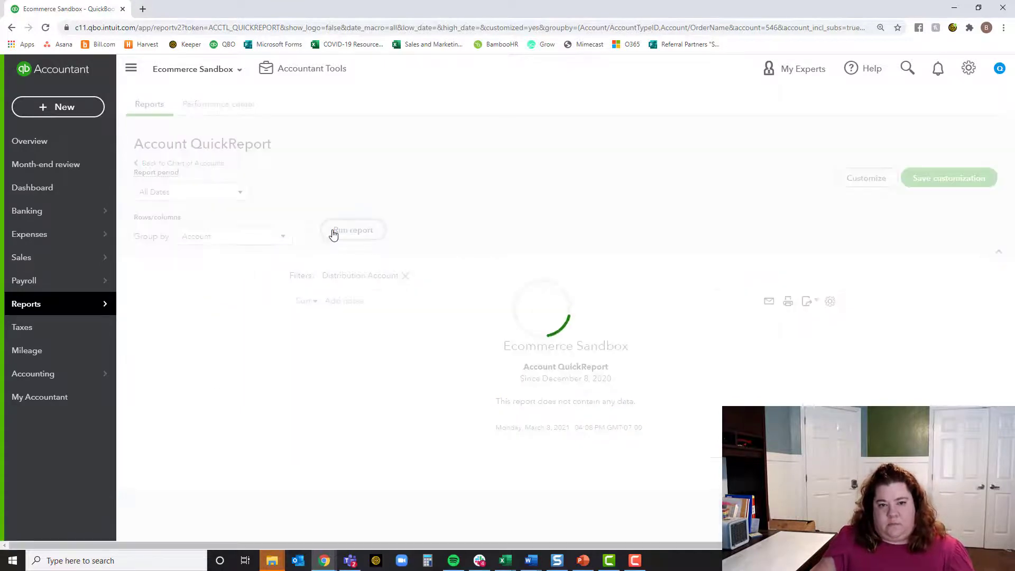
Review the transactions recorded under Travel and its Airfare, Hotel & Lodging and Meals sub-accounts.
scroll(576, 410, "down", 5)
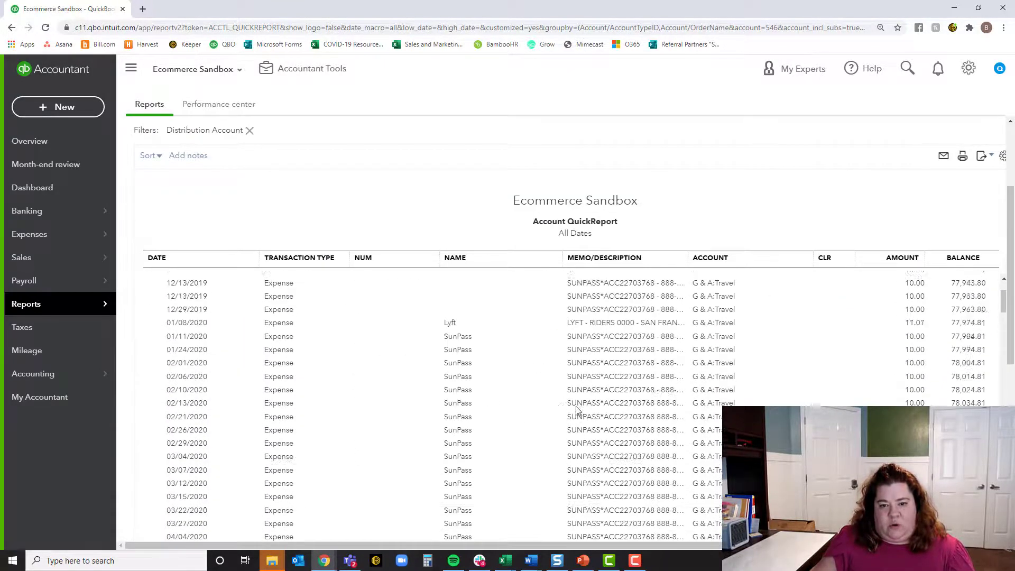
scroll(582, 391, "down", 15)
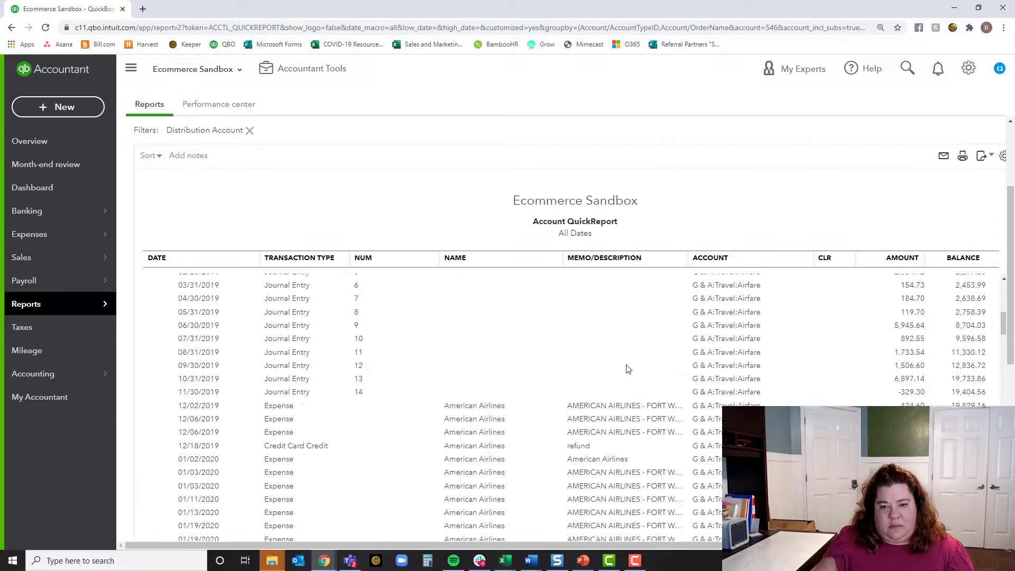
scroll(628, 368, "down", 4)
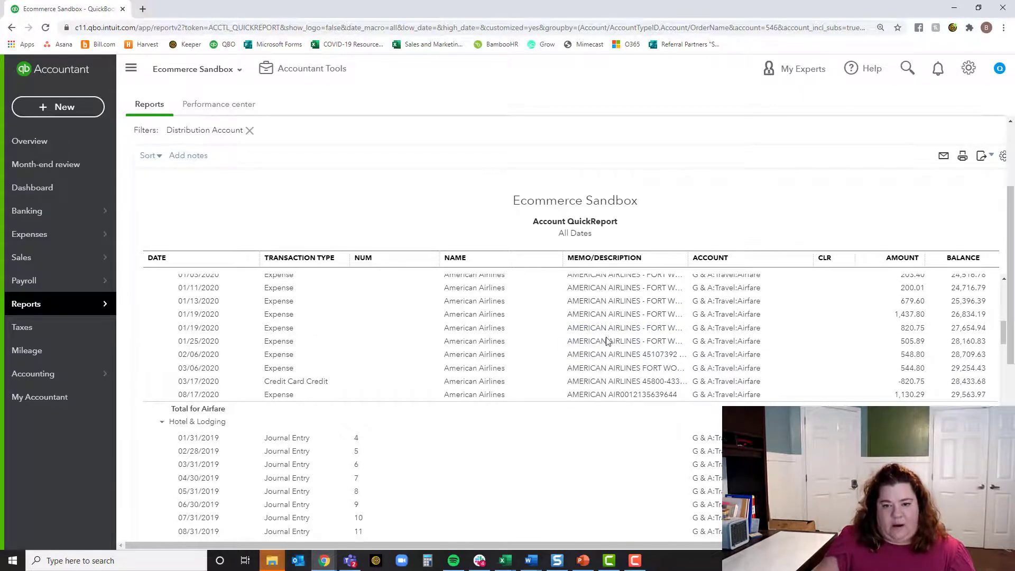
scroll(608, 346, "down", 8)
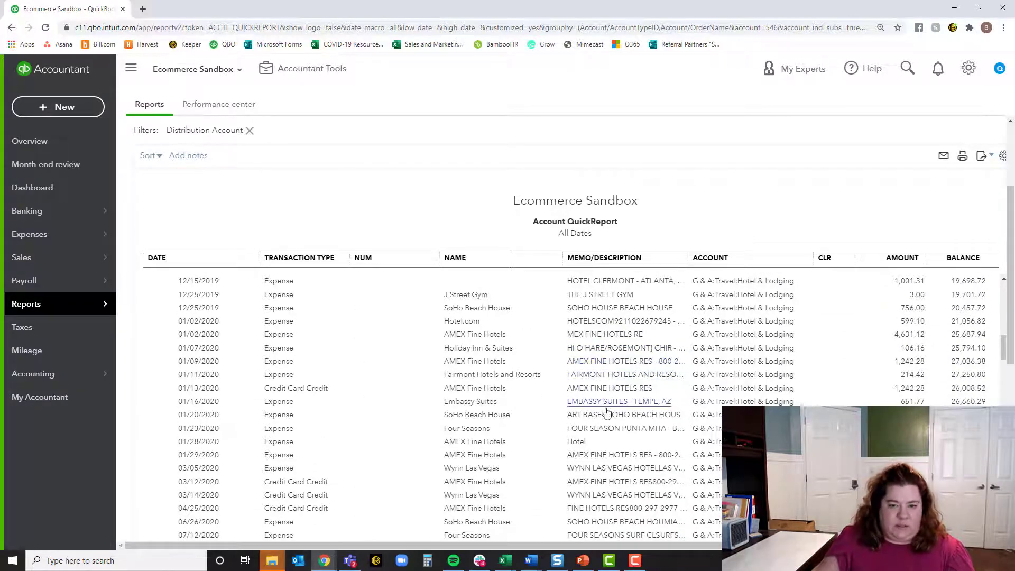
scroll(582, 360, "down", 2)
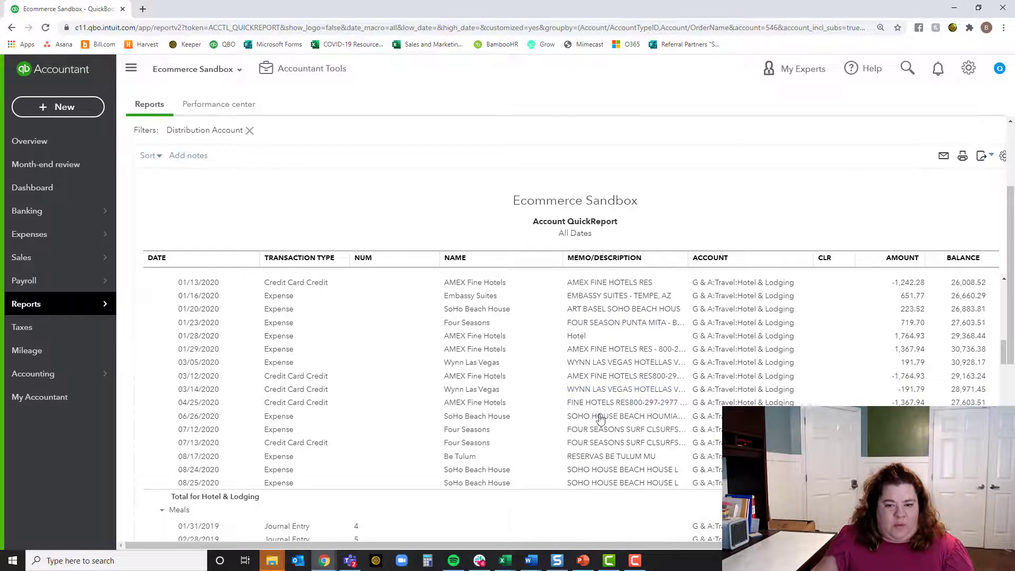
scroll(629, 418, "down", 7)
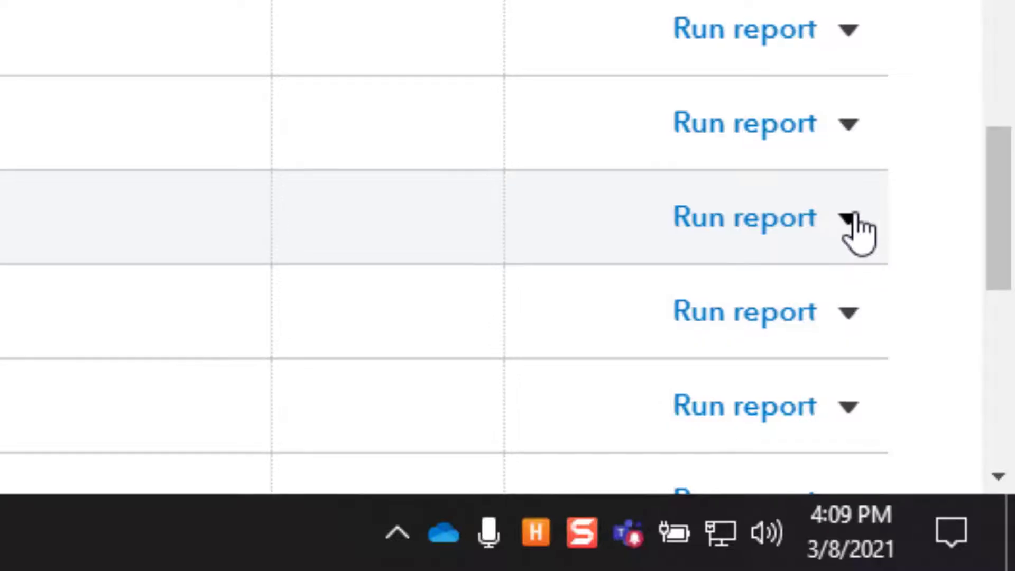
Edit the Transportation sub-account of Travel and set its detail type to Travel.
left_click(850, 217)
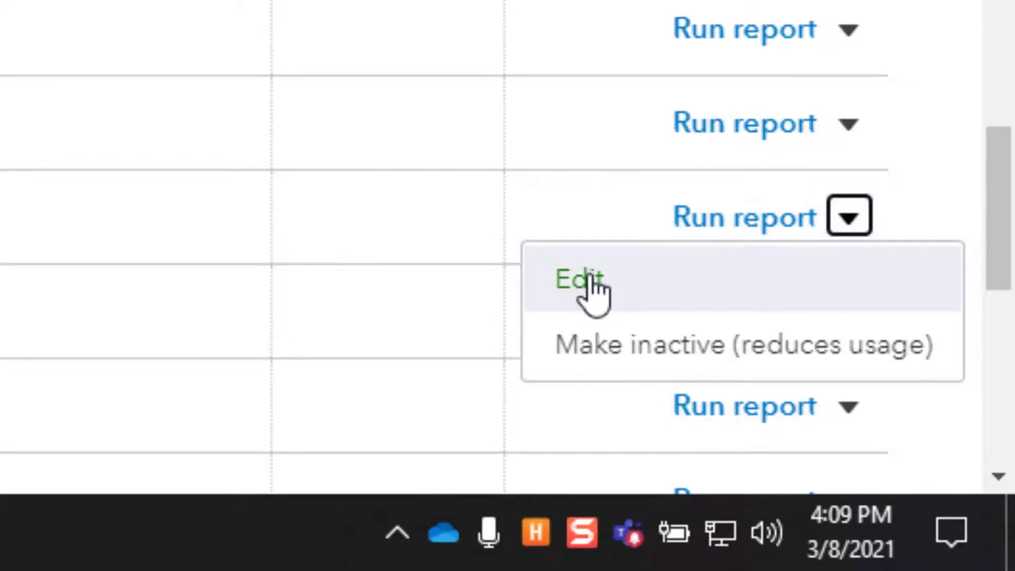
left_click(588, 283)
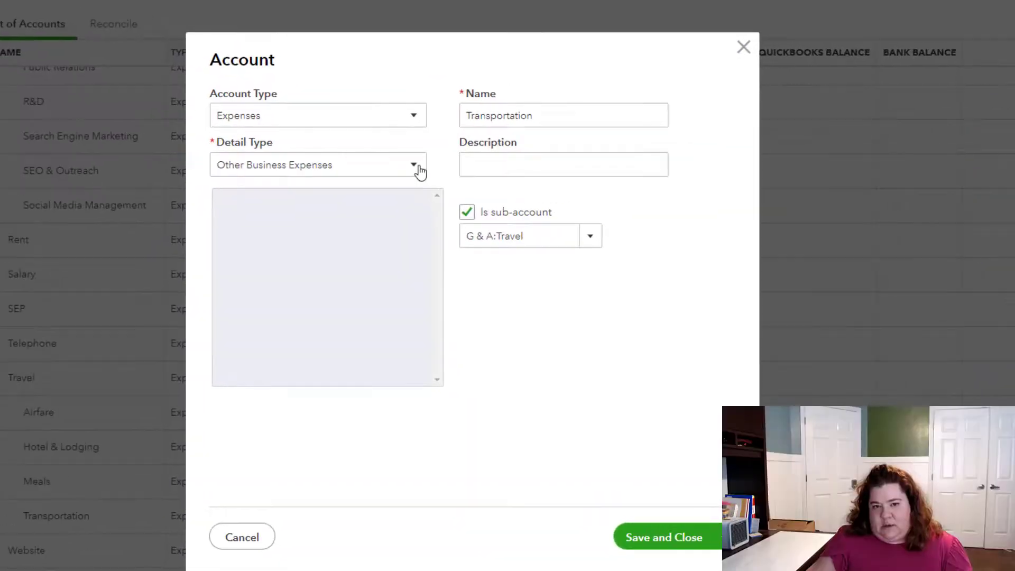
left_click(395, 152)
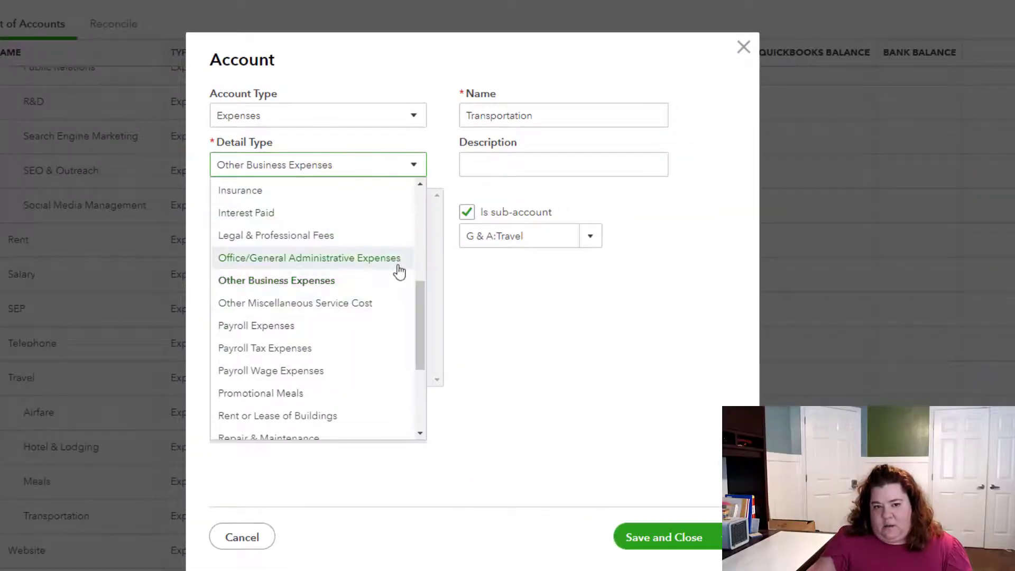
left_click_drag(415, 293, 418, 362)
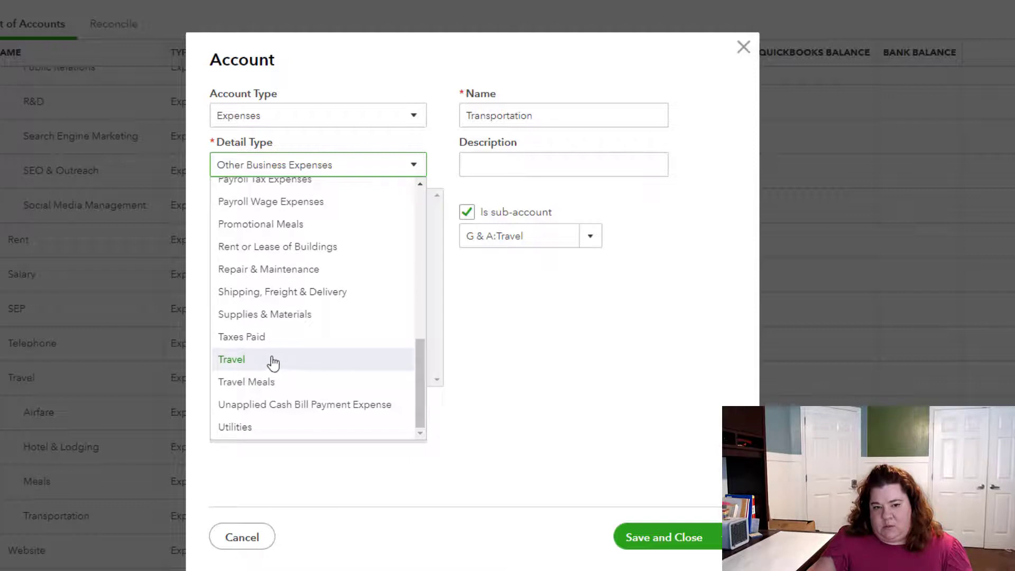
left_click(271, 360)
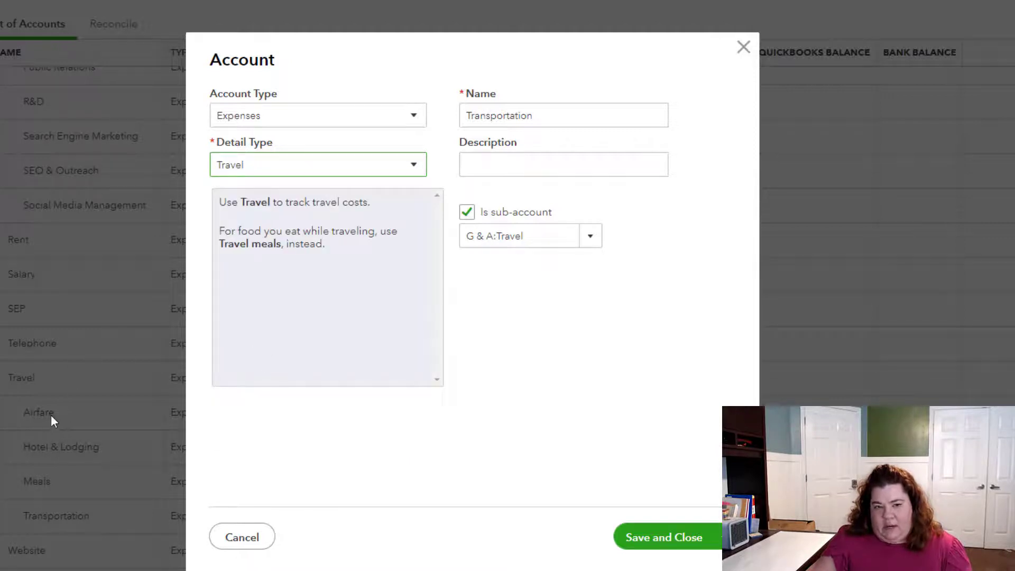
Rename the Transportation account as Airfare, save it, and confirm the detail type change and the merge with the existing Airfare account.
left_click_drag(569, 116, 451, 112)
type("Airfare")
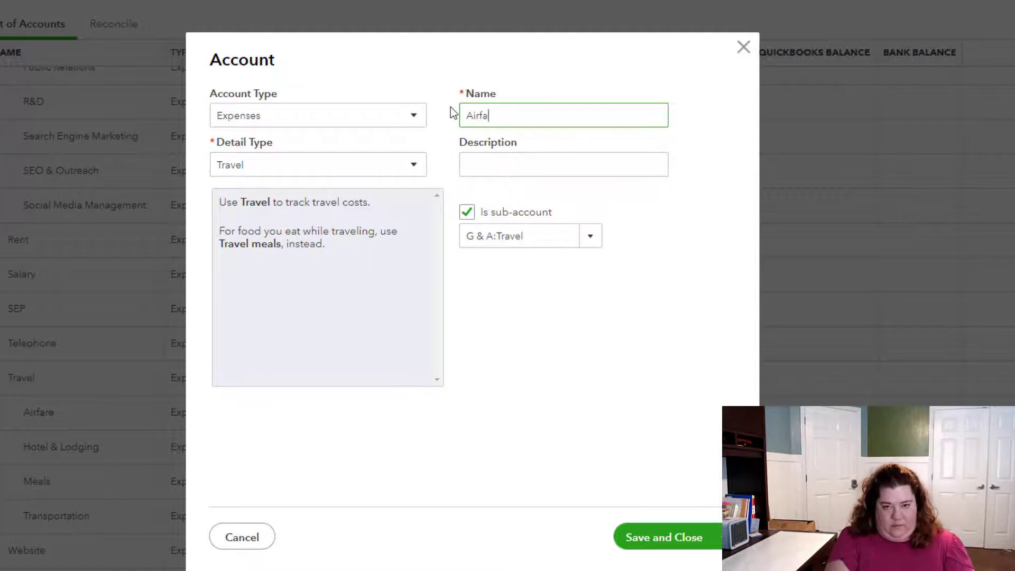
left_click(664, 539)
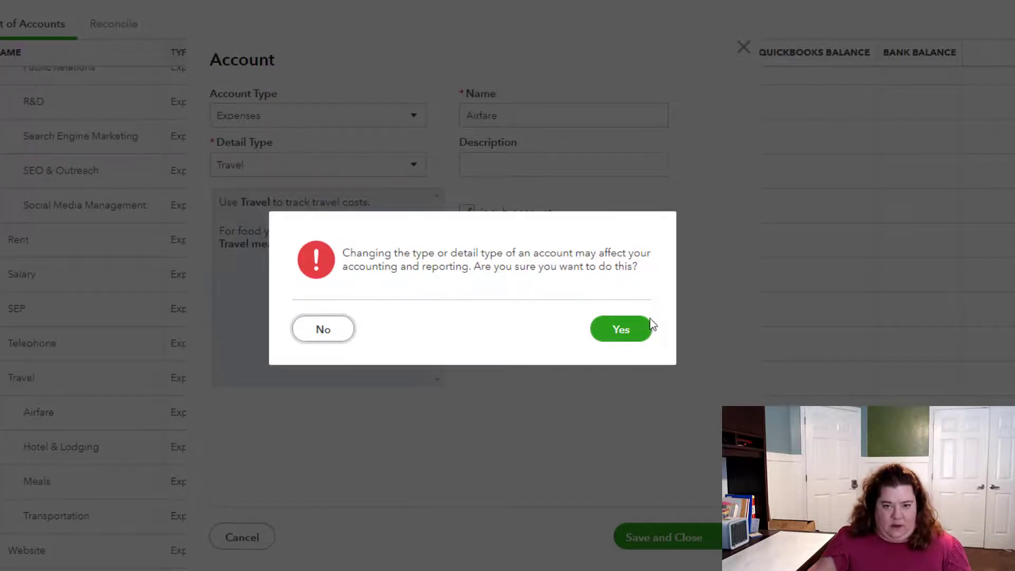
left_click(619, 328)
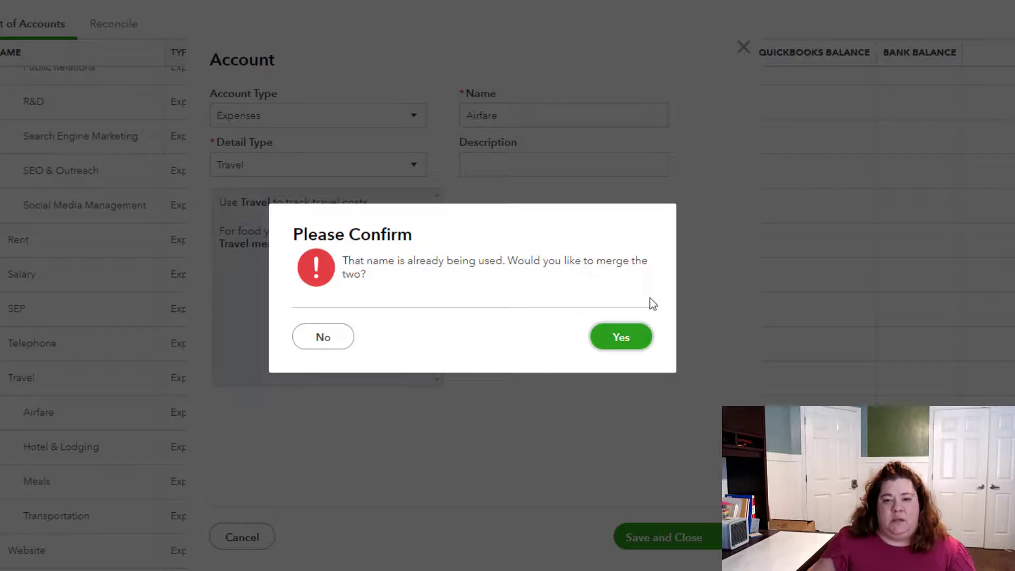
left_click(620, 336)
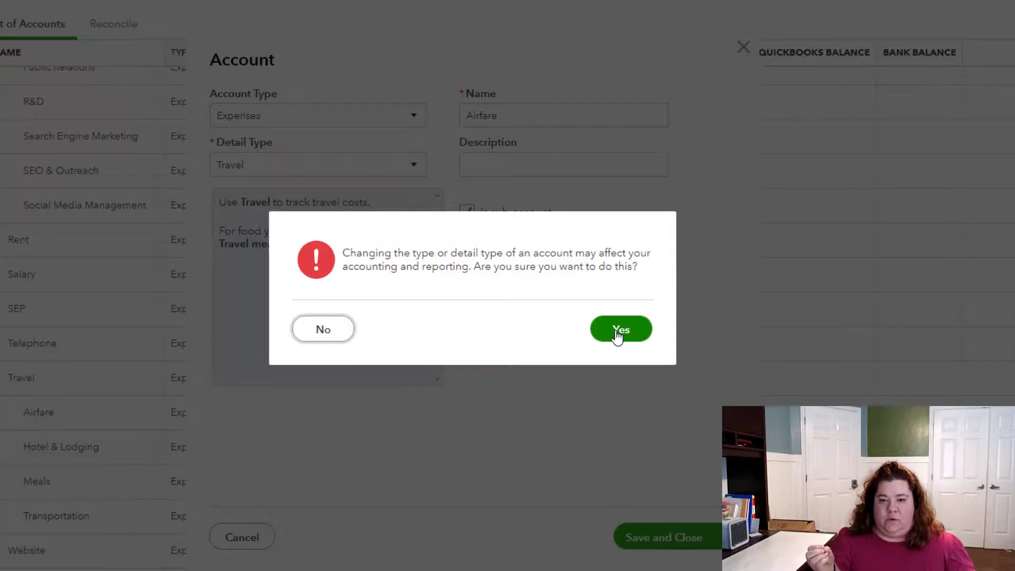
left_click(619, 333)
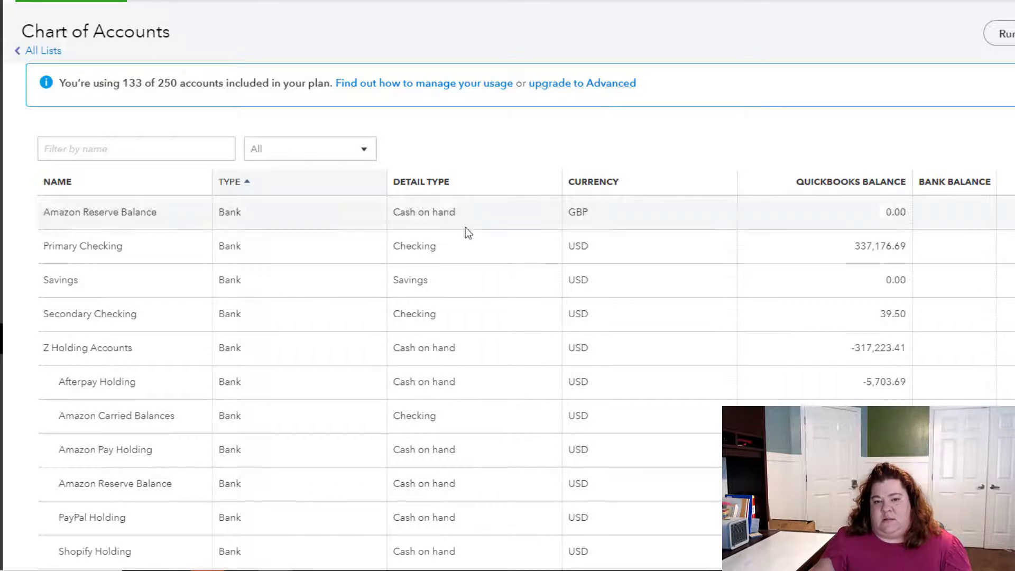
Look through the liability and income accounts in the chart of accounts.
scroll(265, 255, "down", 5)
scroll(245, 290, "down", 5)
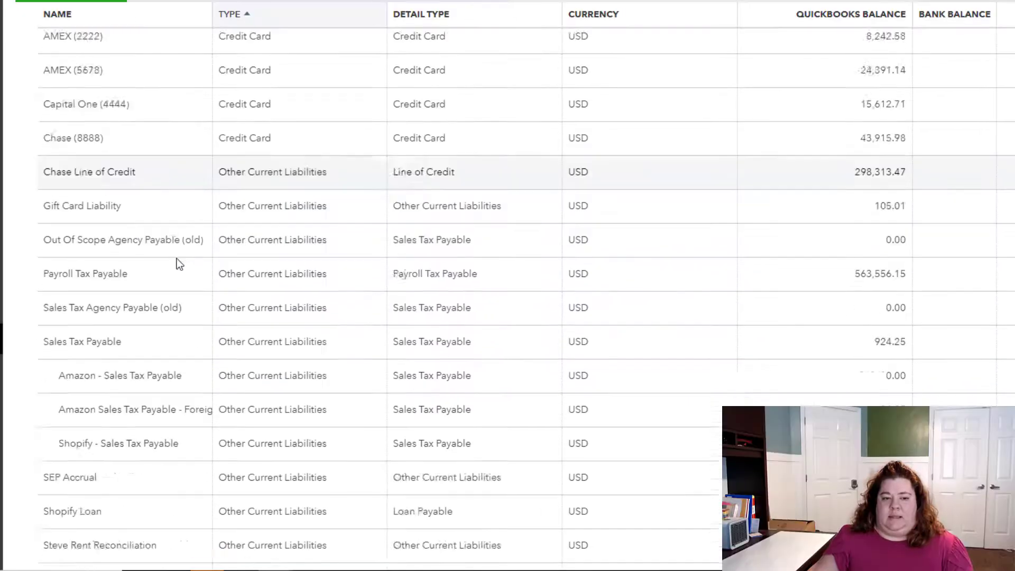
scroll(177, 262, "down", 15)
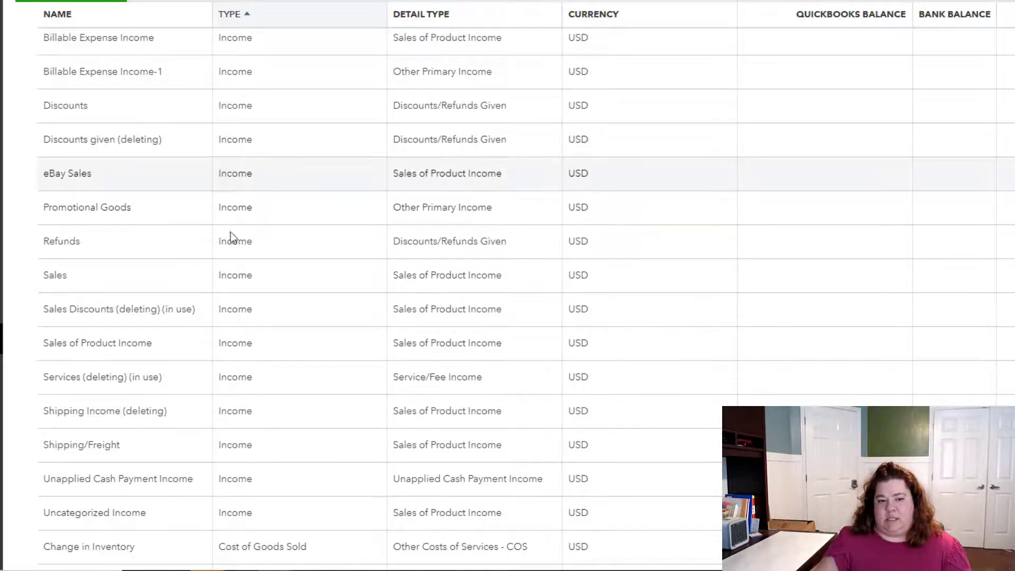
Review the equity and income accounts in the chart of accounts.
scroll(189, 345, "down", 6)
scroll(372, 376, "down", 5)
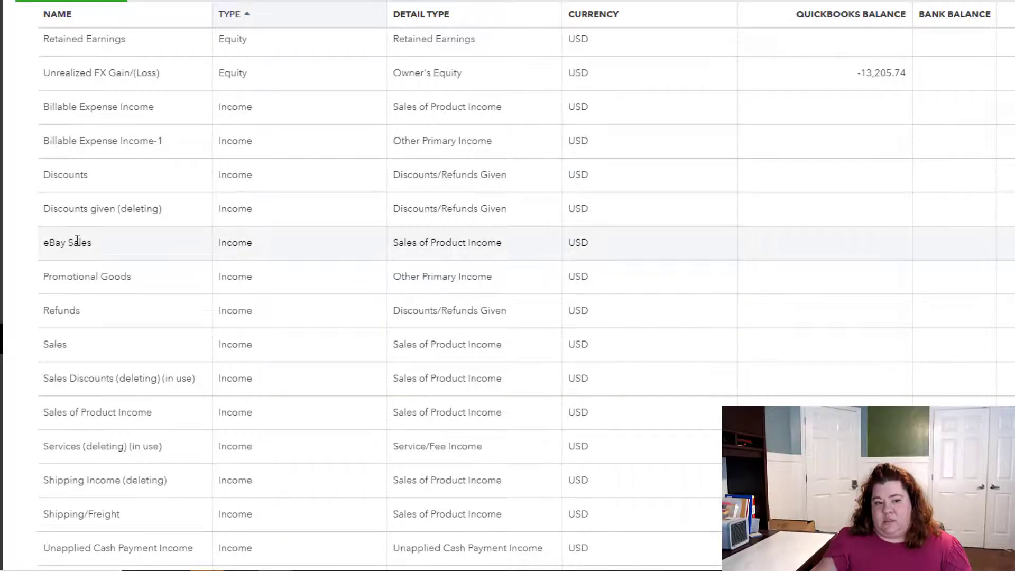
scroll(97, 218, "up", 1)
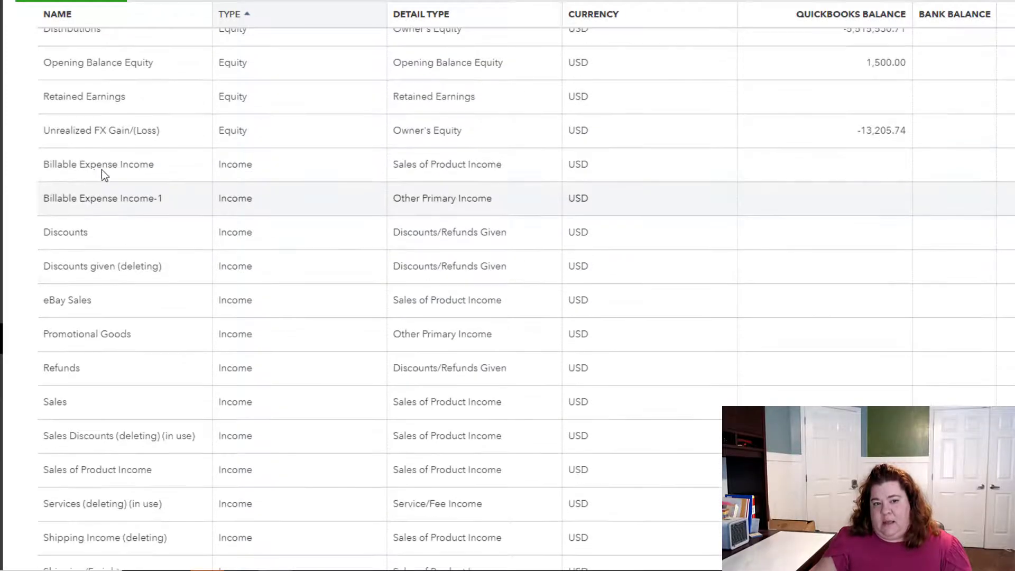
scroll(102, 170, "up", 1)
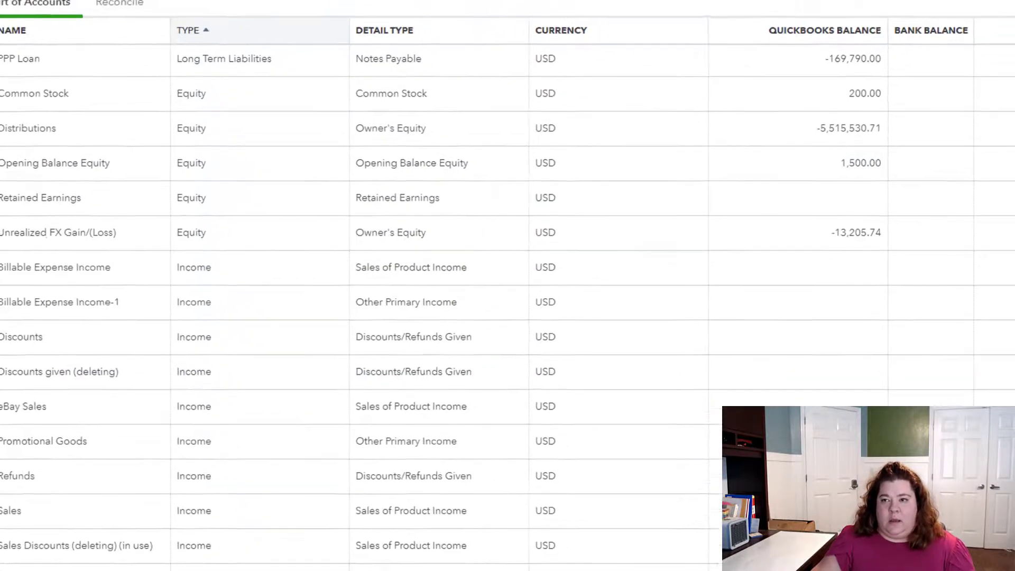
Open the Classes list from all lists, view the blank form for a new class, and close it without saving.
left_click(996, 27)
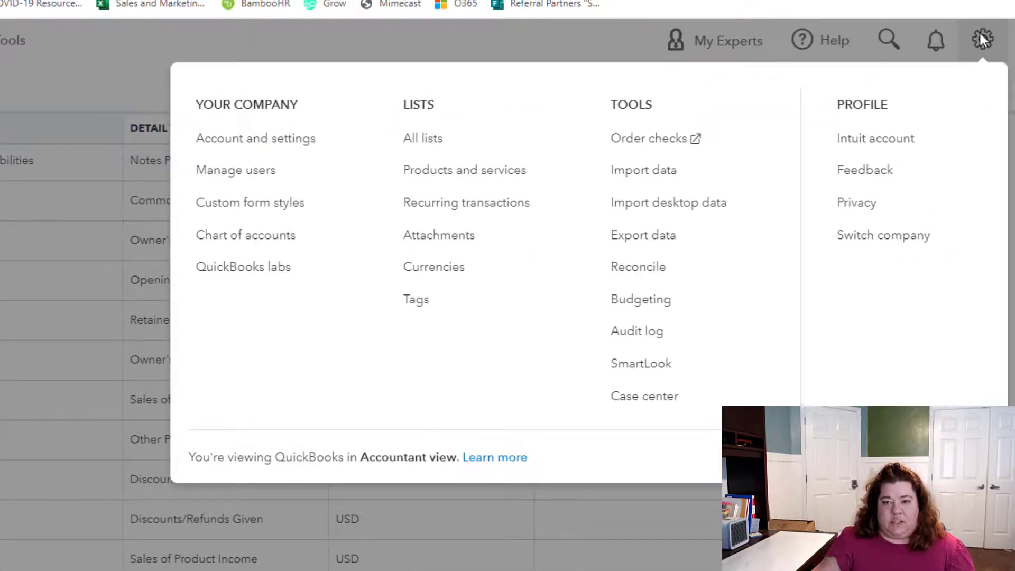
left_click(424, 139)
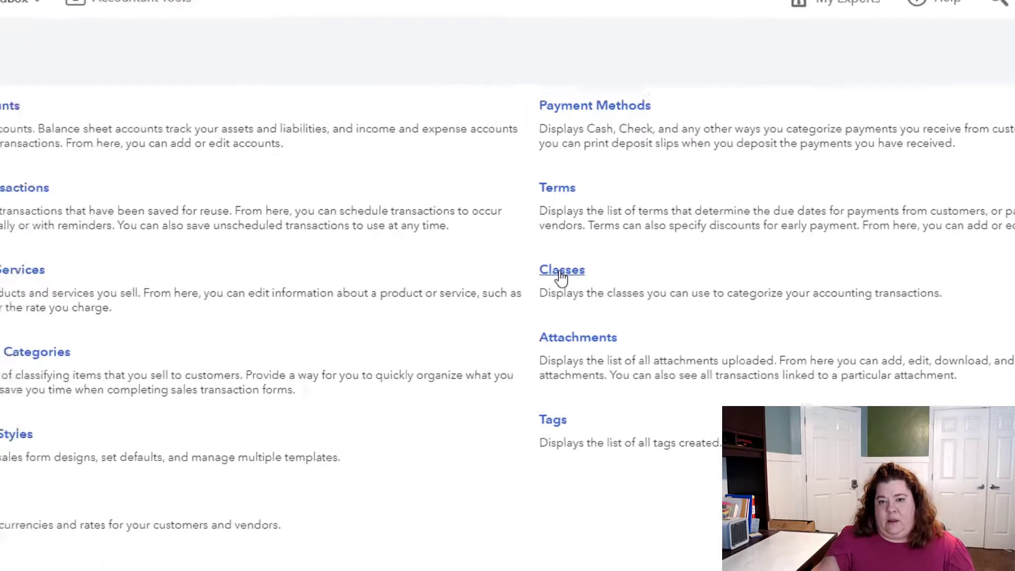
left_click(423, 332)
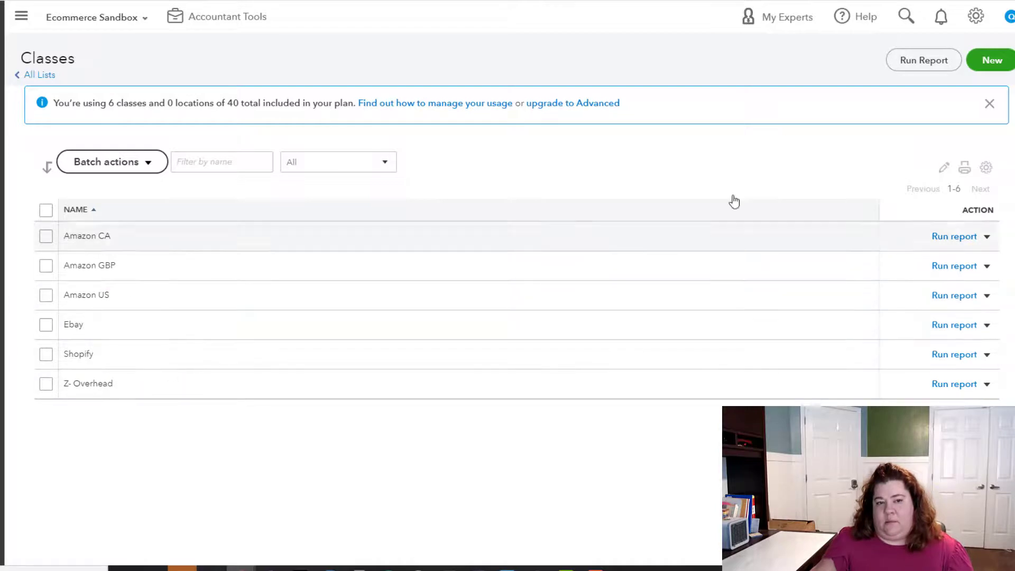
left_click(1000, 61)
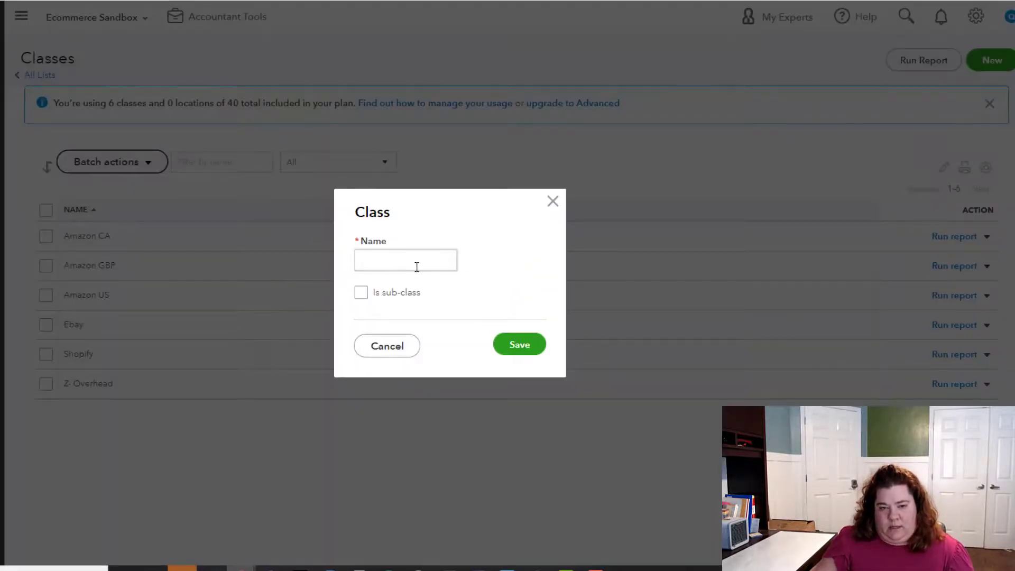
left_click(552, 203)
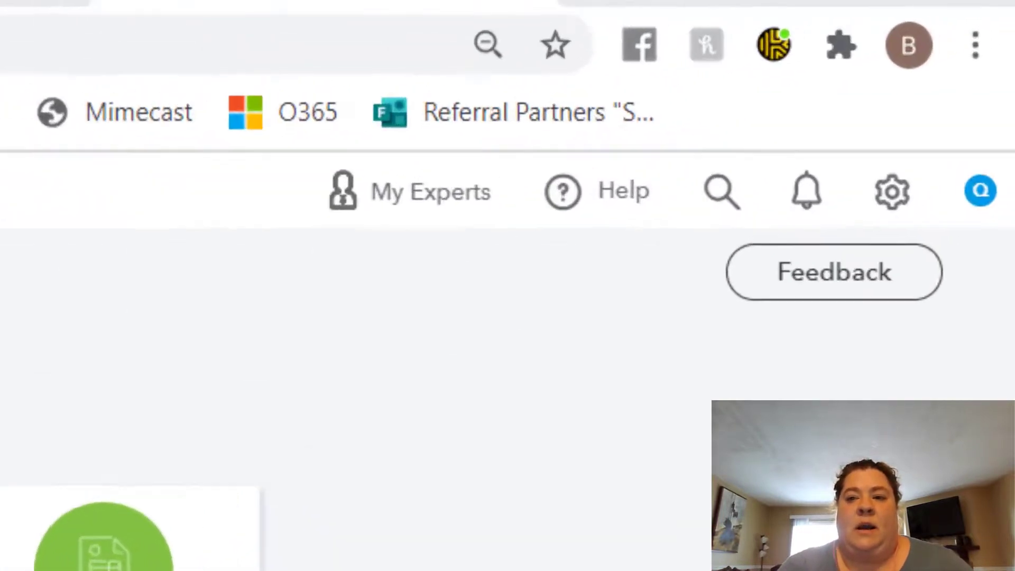
Start a chart of accounts import and browse for the CSV or Excel file to upload.
left_click(854, 228)
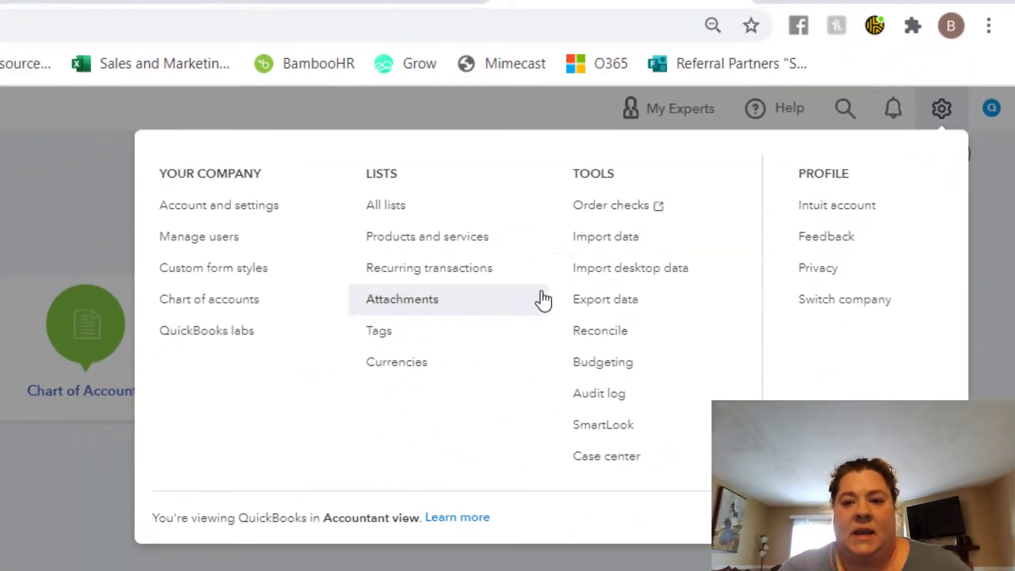
left_click(606, 236)
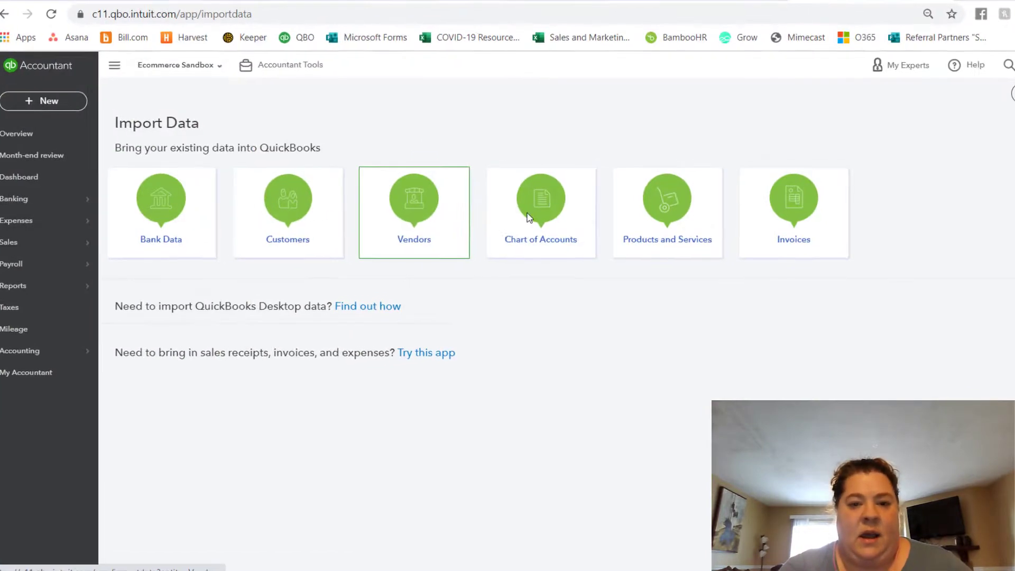
left_click(431, 312)
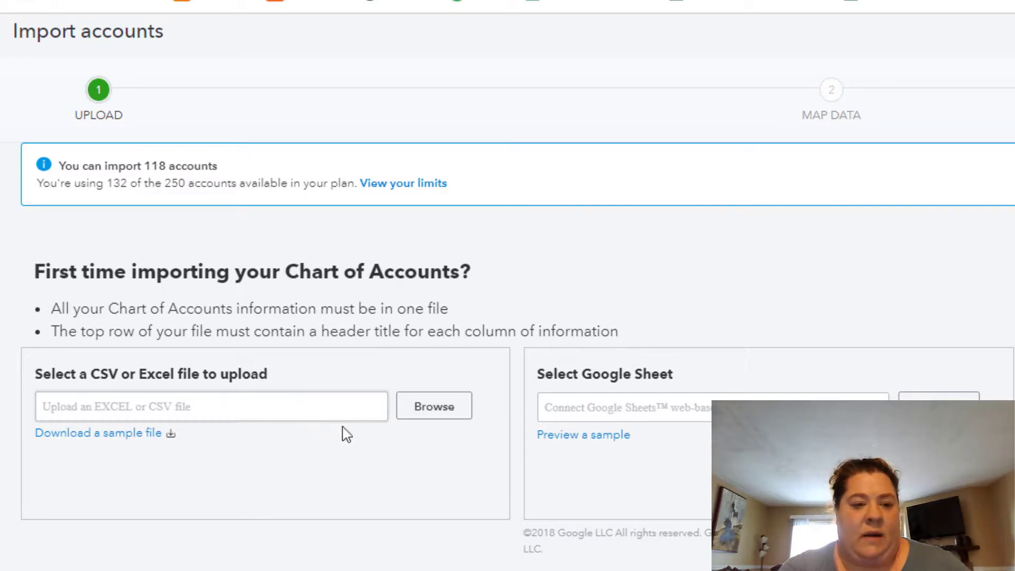
left_click(451, 410)
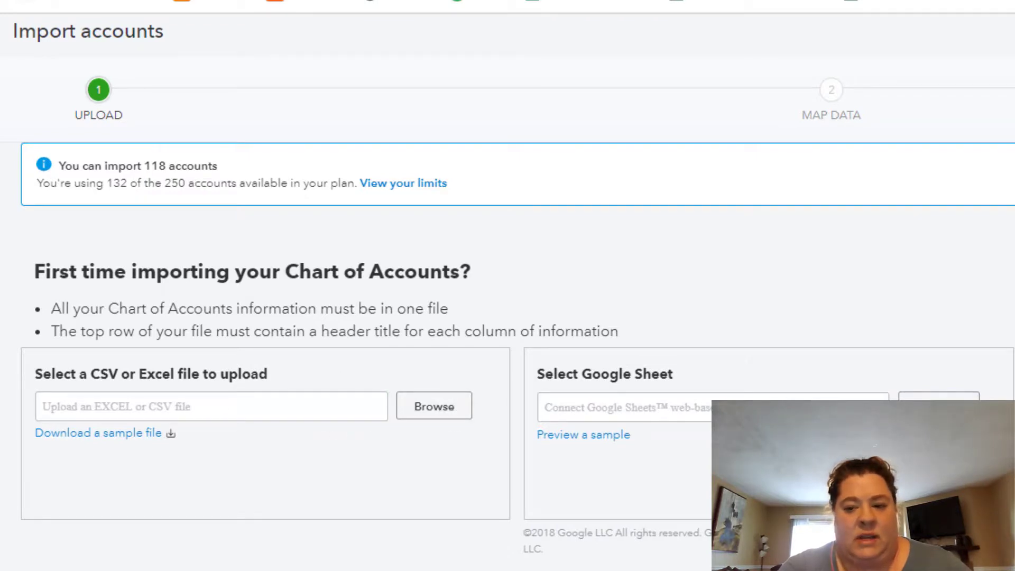